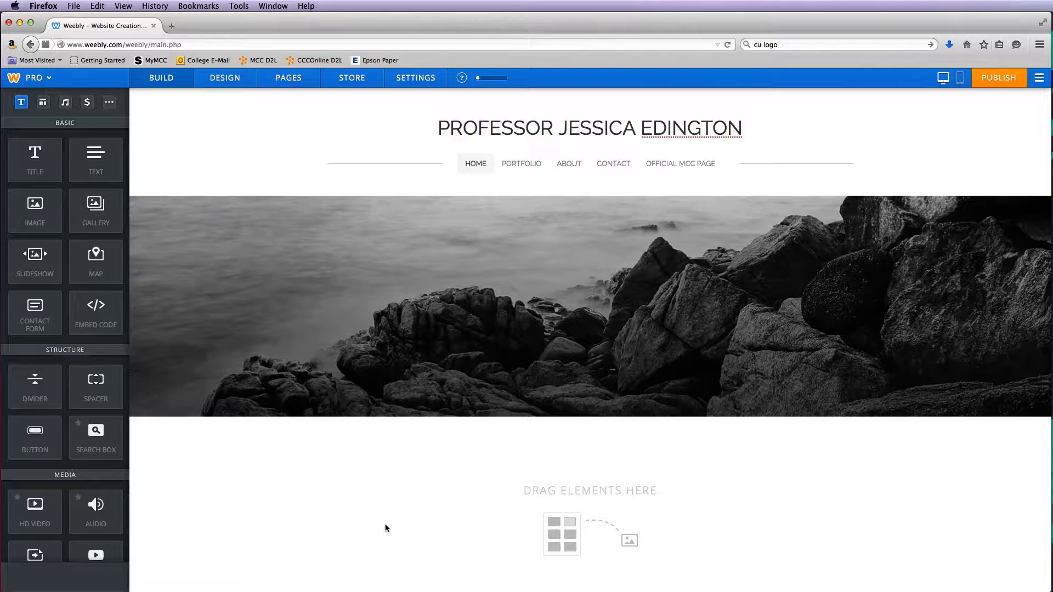
# Open the theme gallery and compare the Clean Lines theme in its red, orange, coral, indigo and gold color variants
pyautogui.click(226, 79)
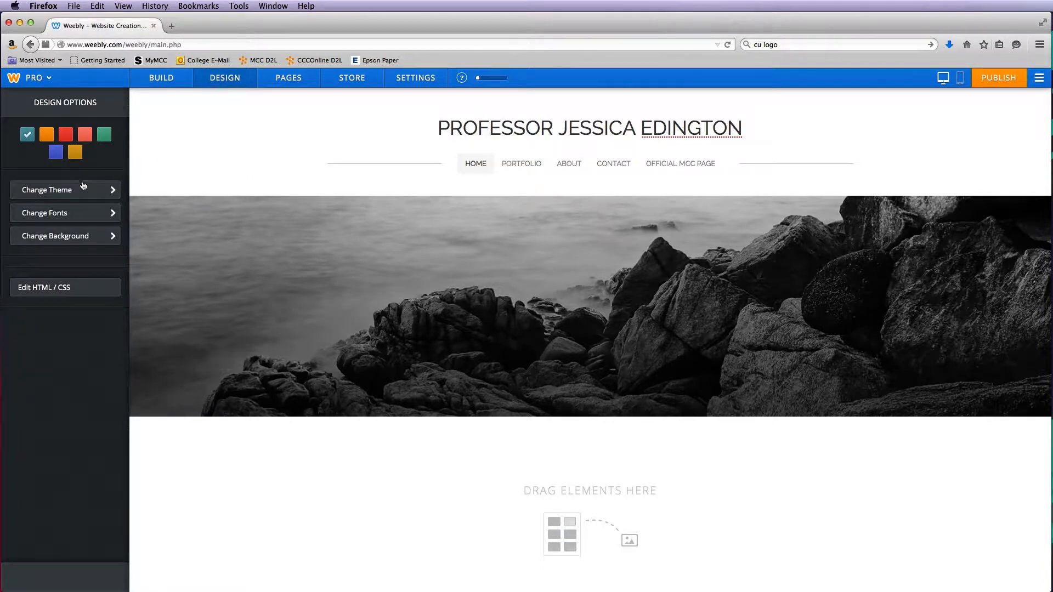
pyautogui.click(60, 190)
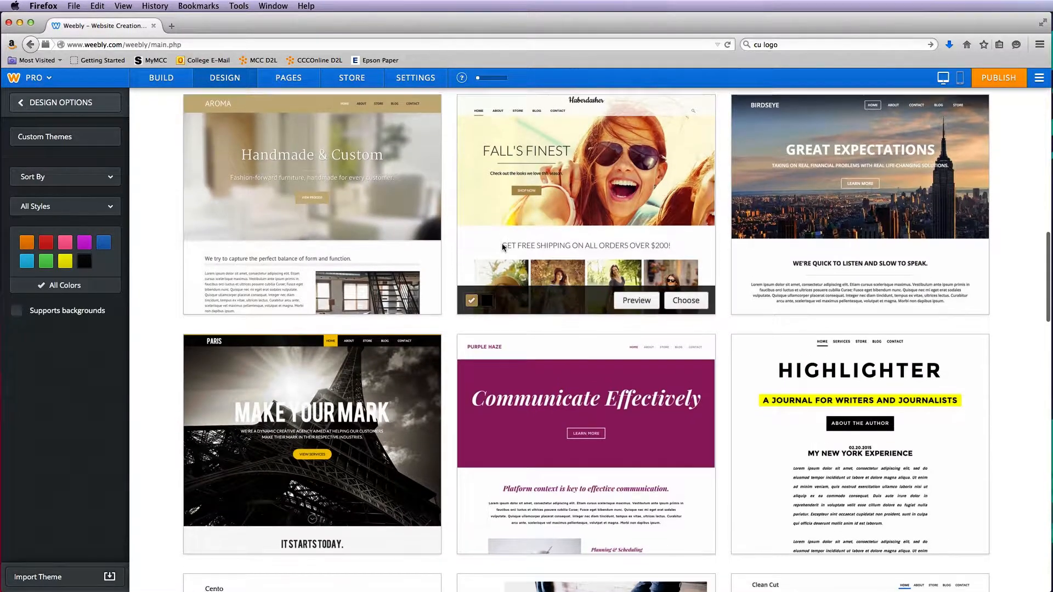
pyautogui.scroll(6, 501, 245)
pyautogui.scroll(8, 501, 247)
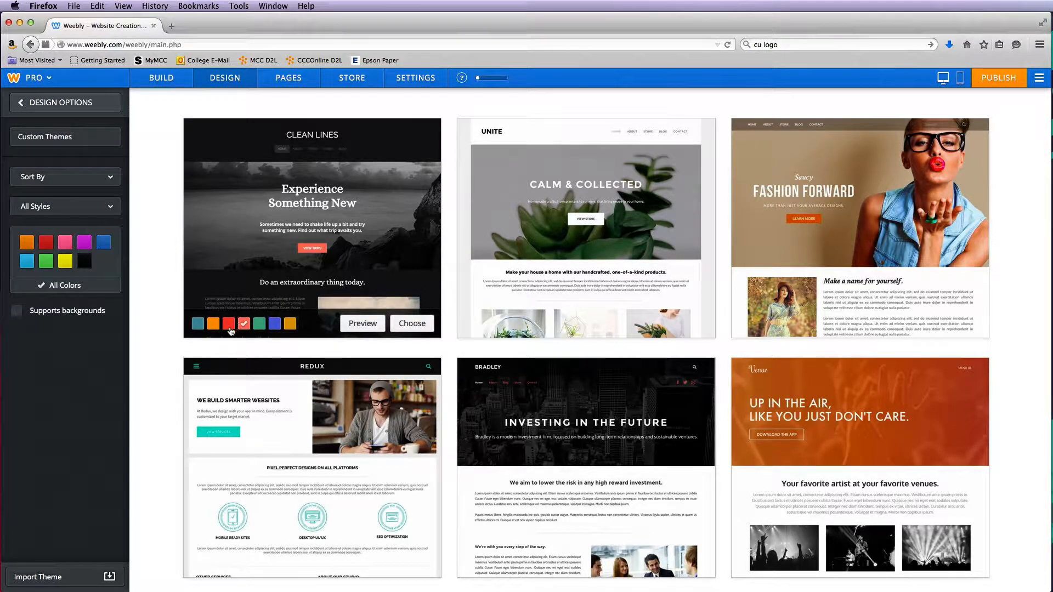
pyautogui.click(229, 328)
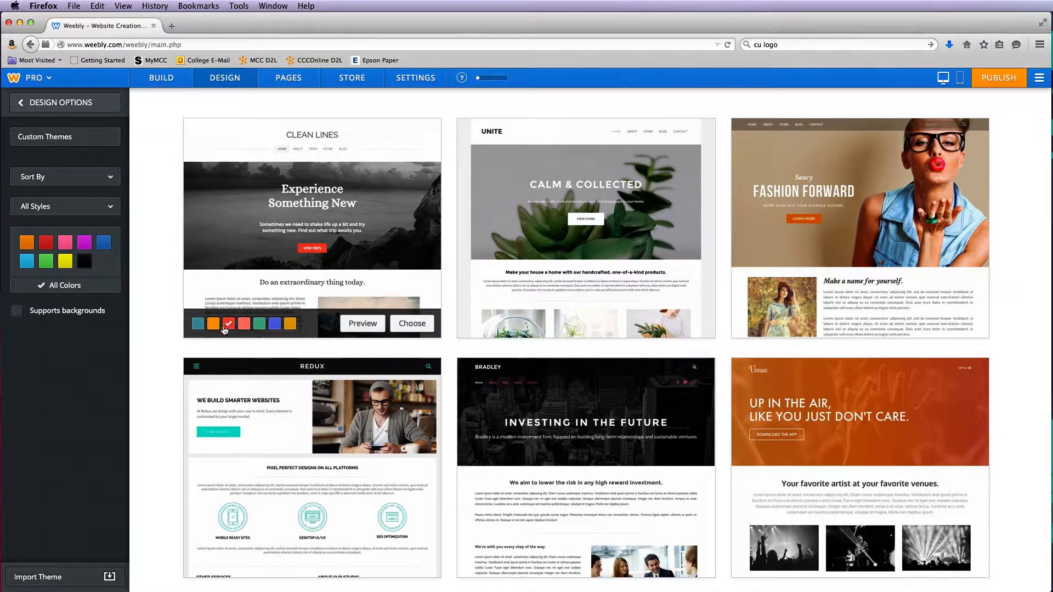
pyautogui.click(213, 325)
pyautogui.click(244, 324)
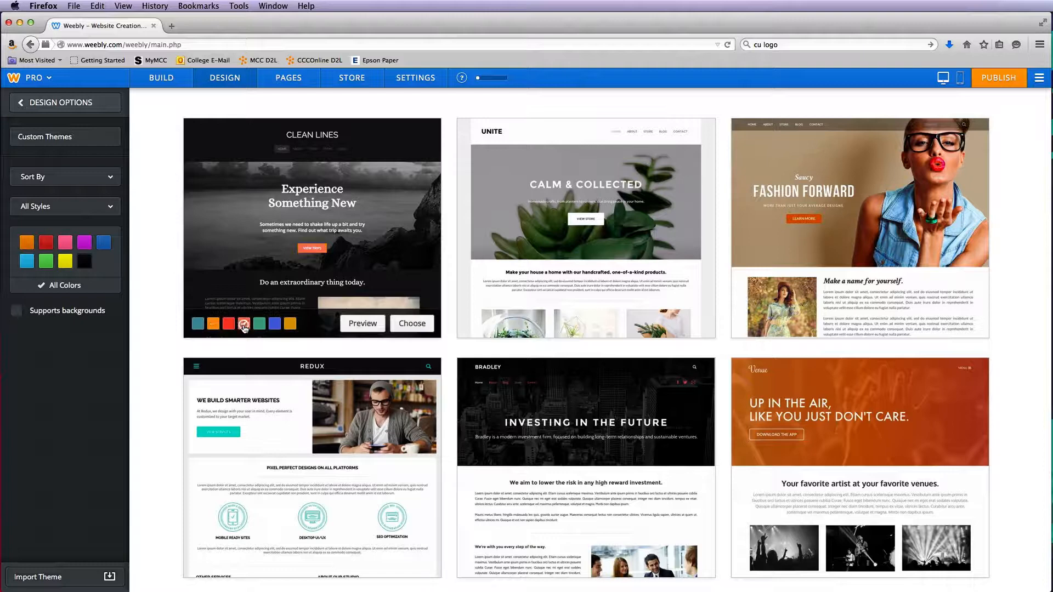
pyautogui.click(274, 324)
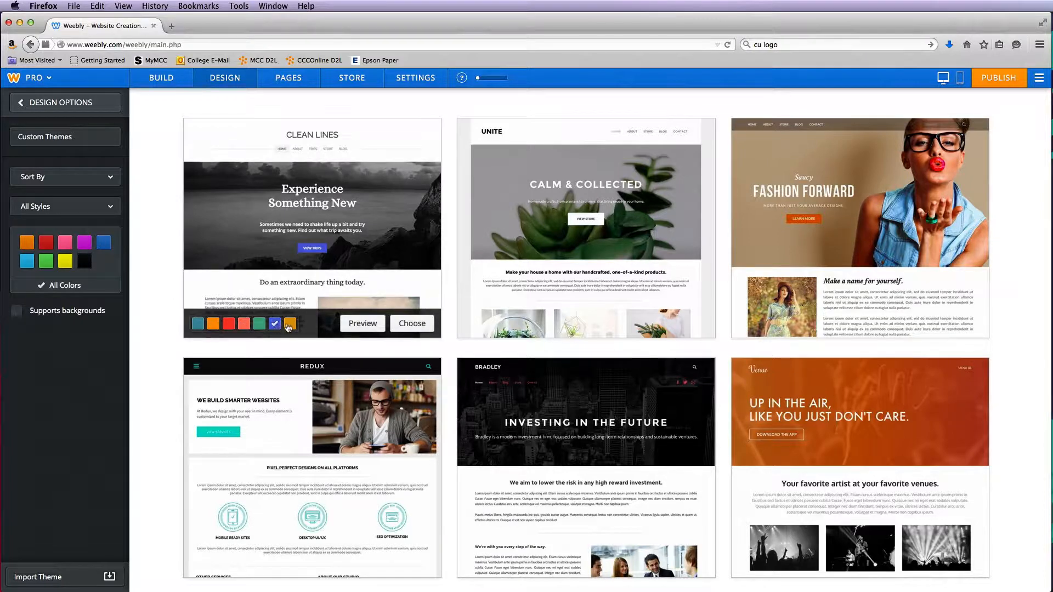
pyautogui.click(288, 325)
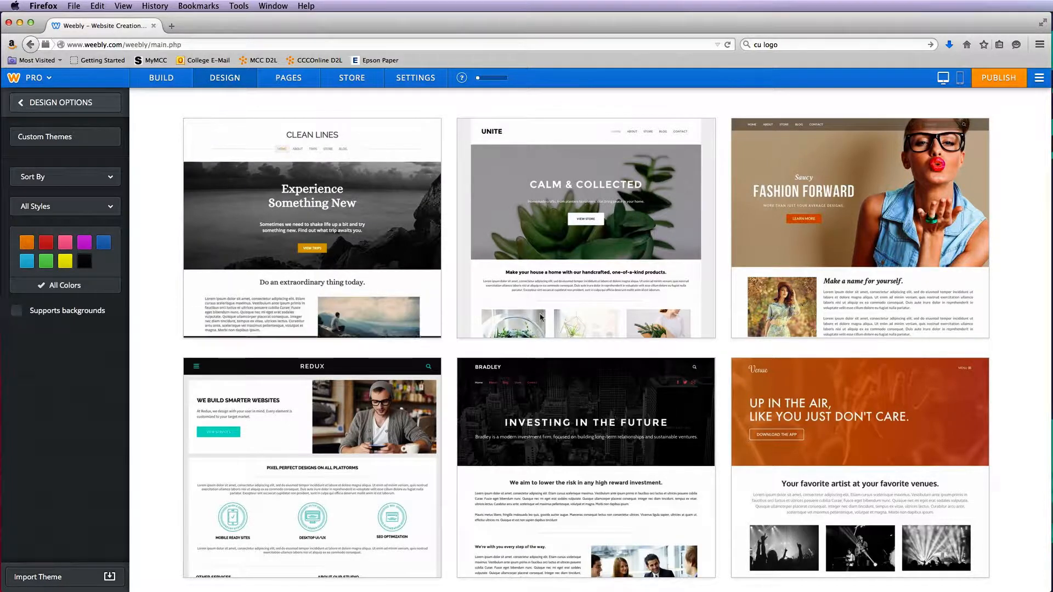
# Compare the Unite theme in its purple and light blue color variants
pyautogui.moveTo(540, 320)
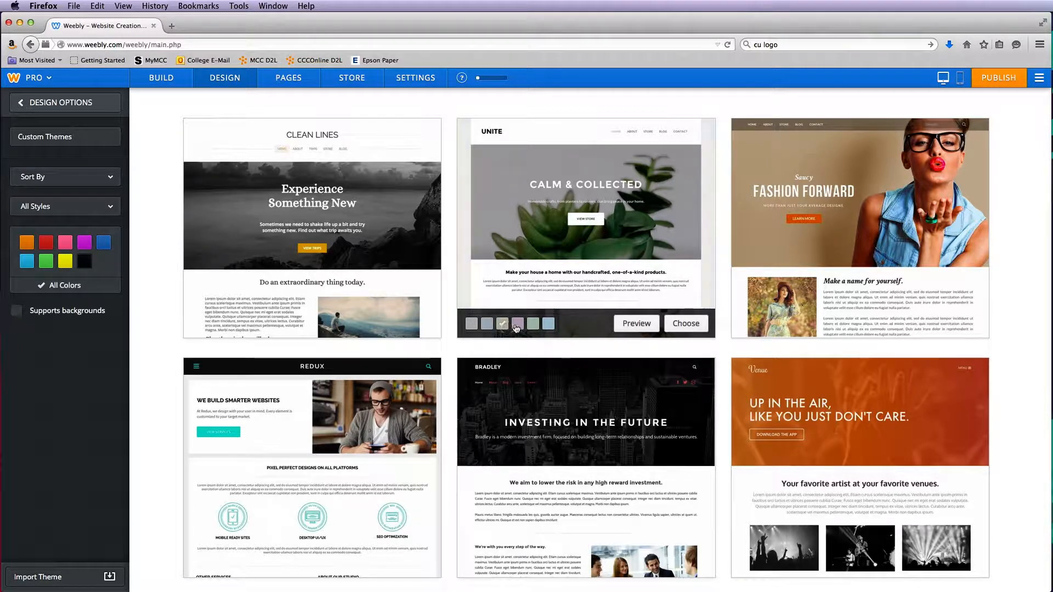
pyautogui.click(517, 324)
pyautogui.click(549, 324)
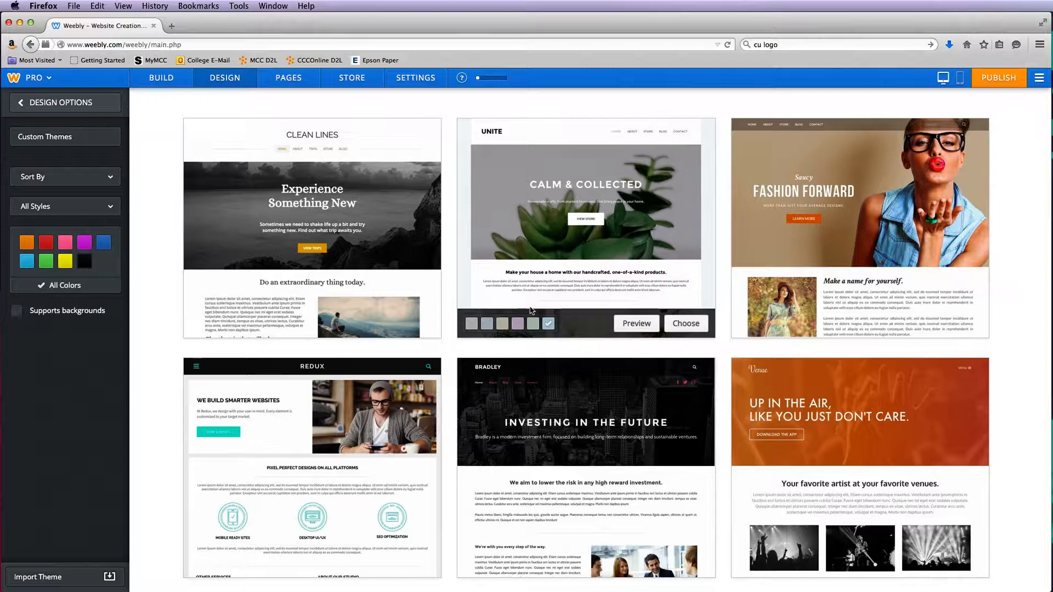
pyautogui.moveTo(312, 250)
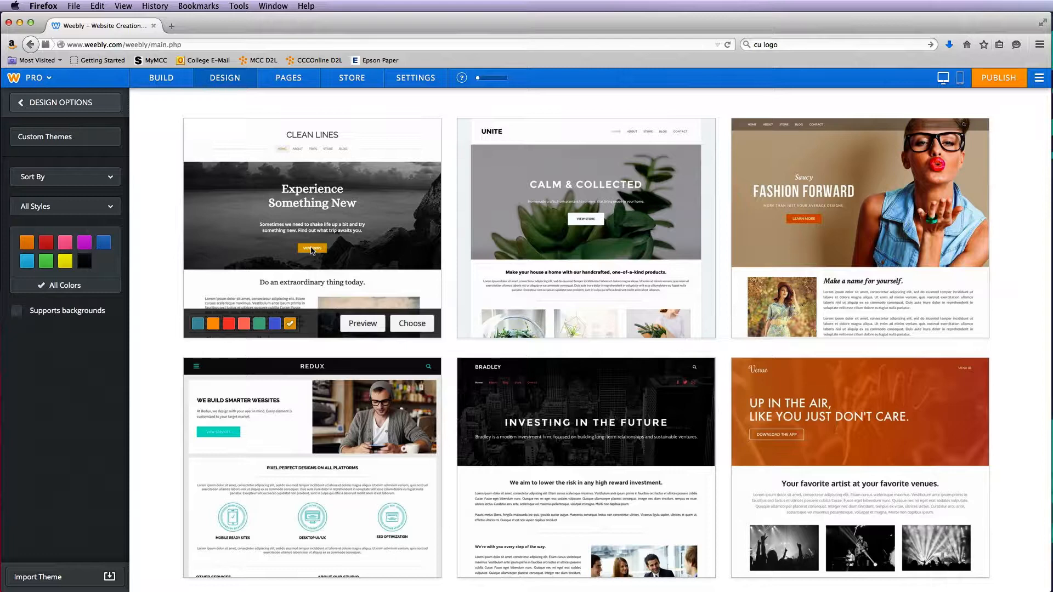
# Check the theme sorting options, then filter the gallery to pink themes and restore all colors
pyautogui.click(70, 177)
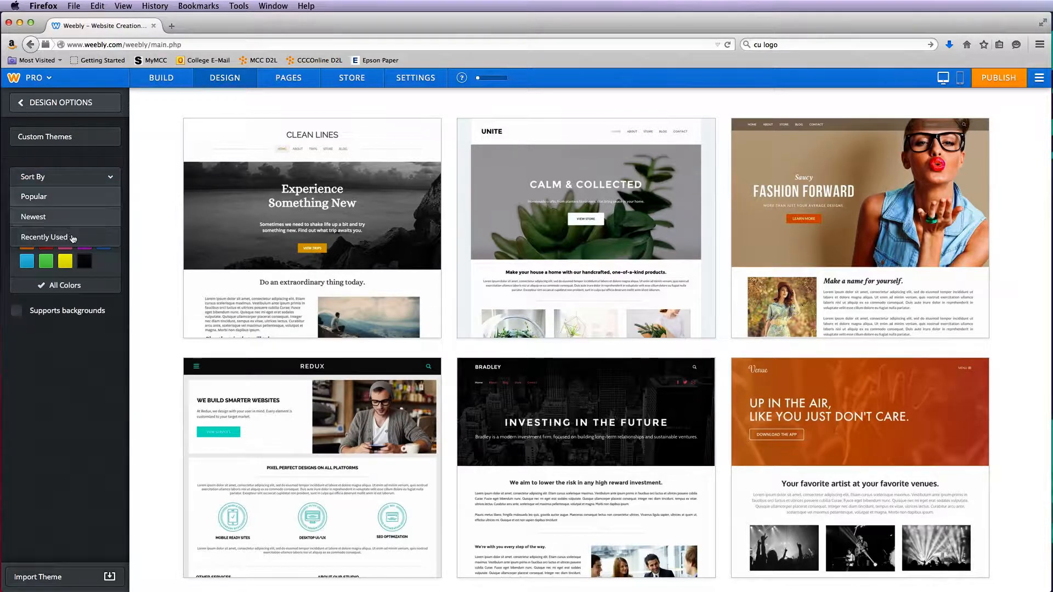
pyautogui.click(86, 369)
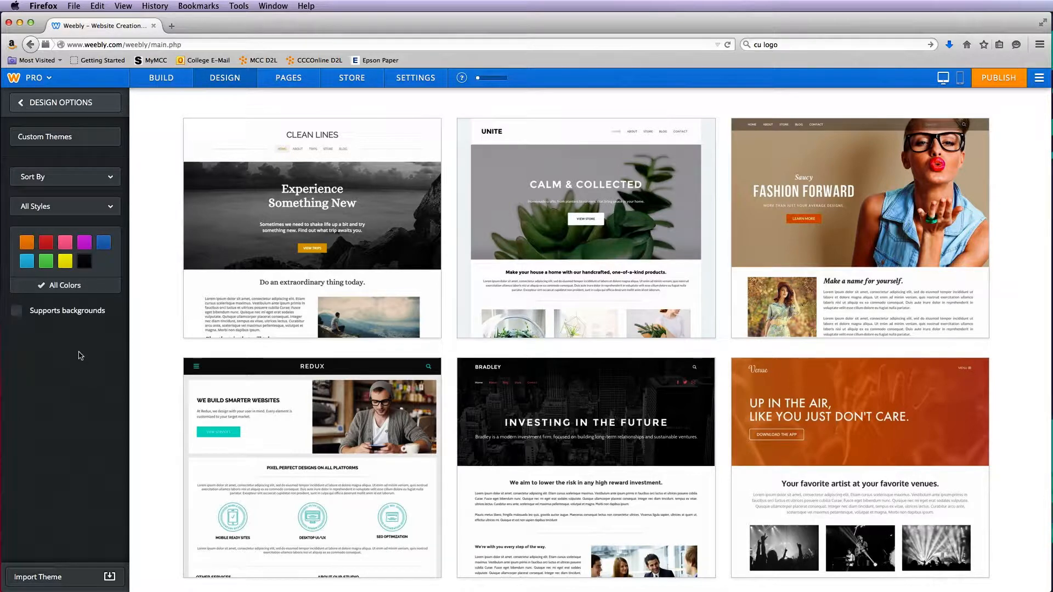
pyautogui.click(66, 243)
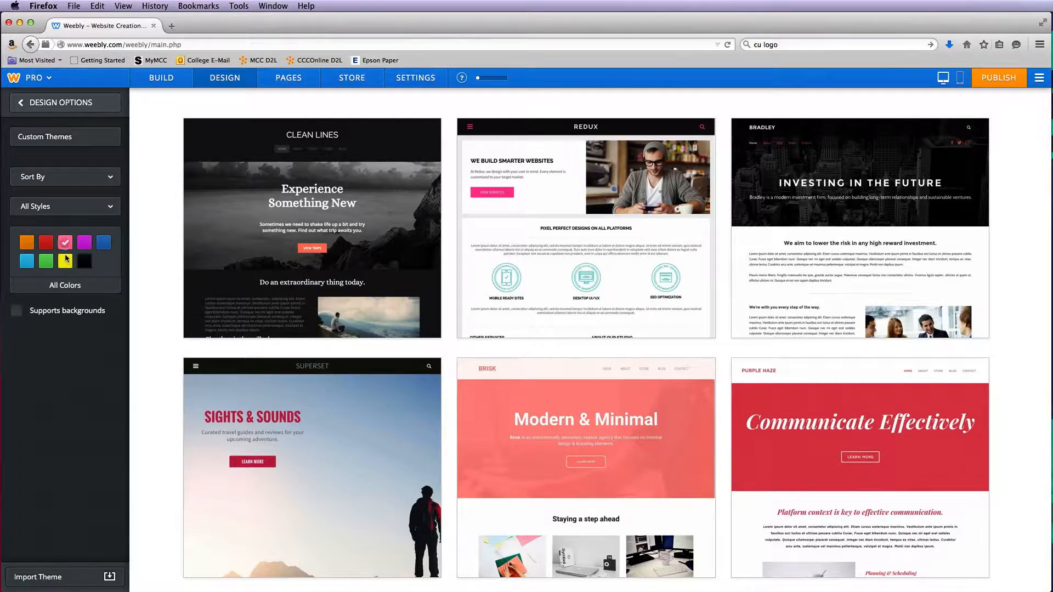
pyautogui.click(65, 284)
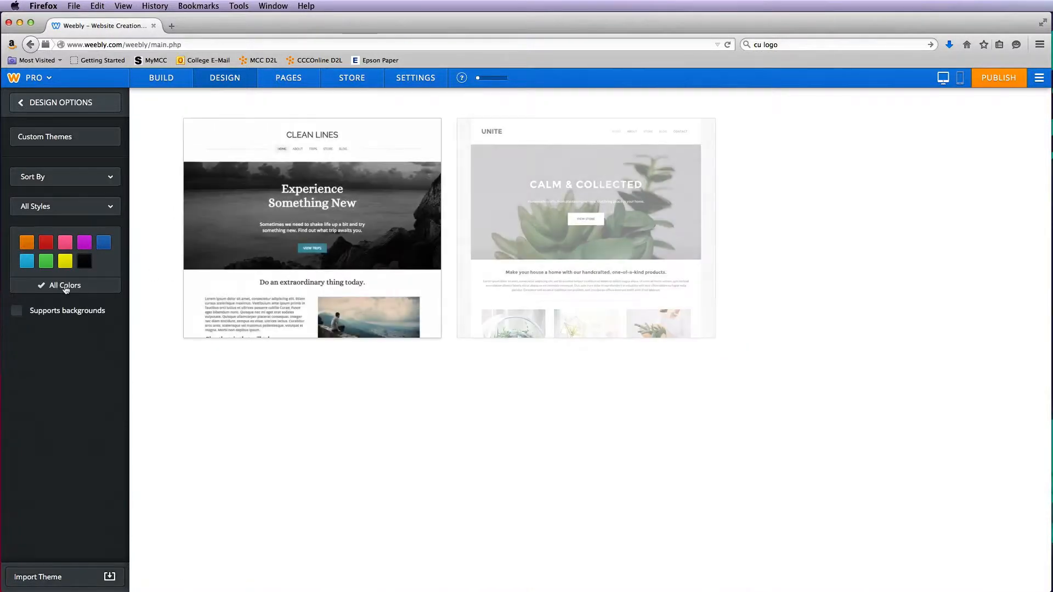
# Browse the unfiltered theme gallery from Clean Lines down to Highlighter and return to the first rows
pyautogui.moveTo(311, 287)
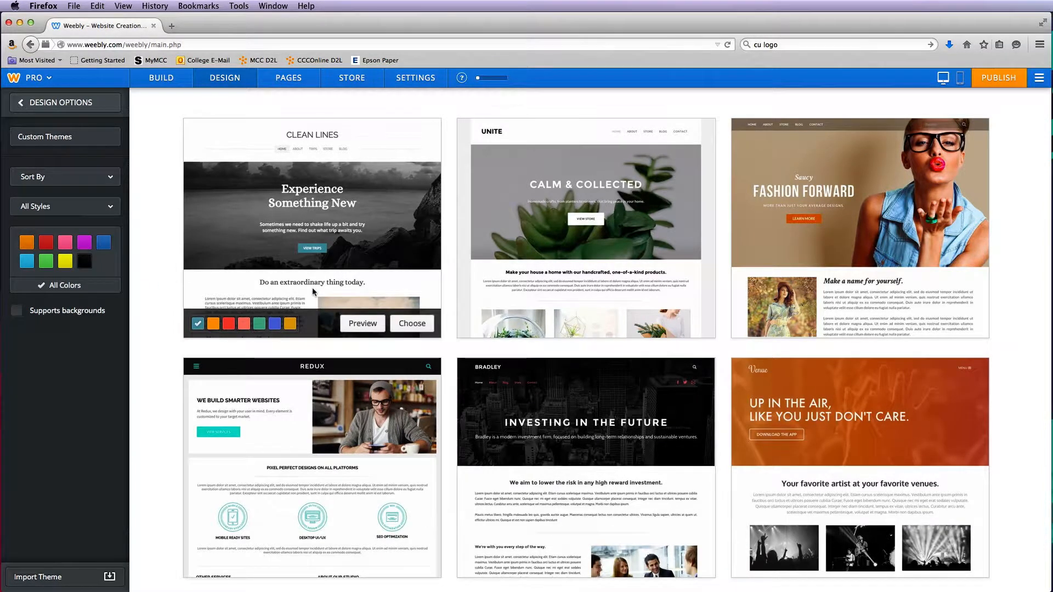
pyautogui.scroll(-1, 312, 287)
pyautogui.scroll(-5, 313, 292)
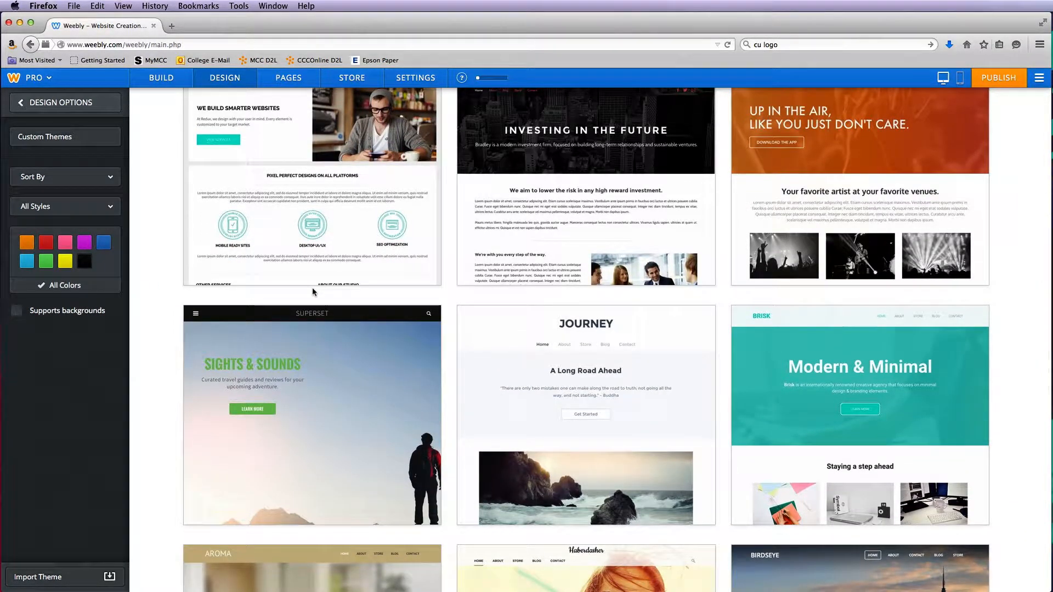
pyautogui.scroll(-4, 312, 289)
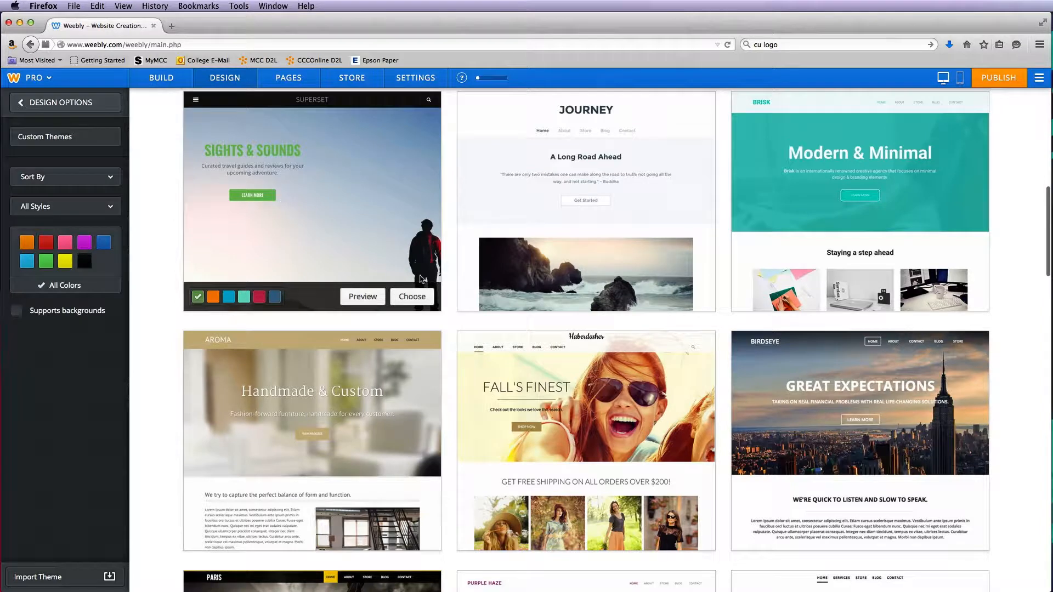
pyautogui.scroll(-1, 421, 278)
pyautogui.scroll(-5, 421, 278)
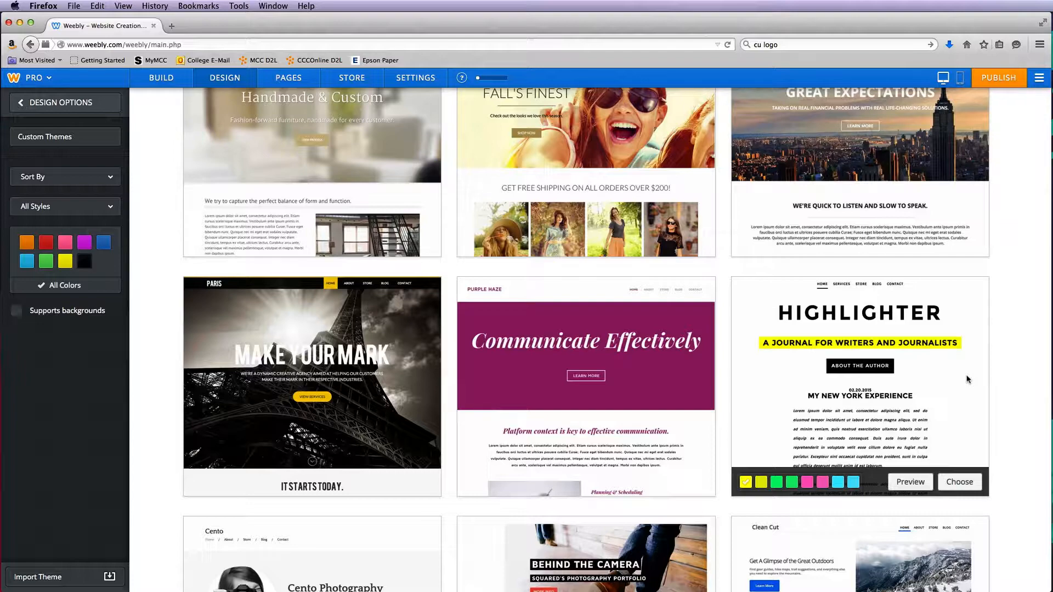
pyautogui.scroll(15, 968, 378)
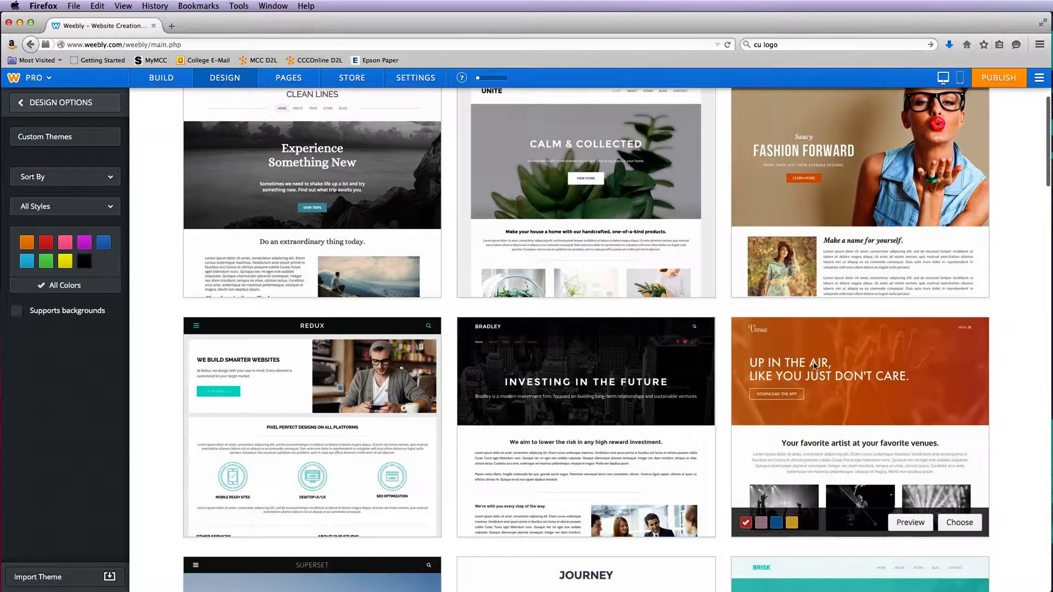
# Try the Venue theme's purple-gray and blue color variants and preview the site in the blue one
pyautogui.click(761, 523)
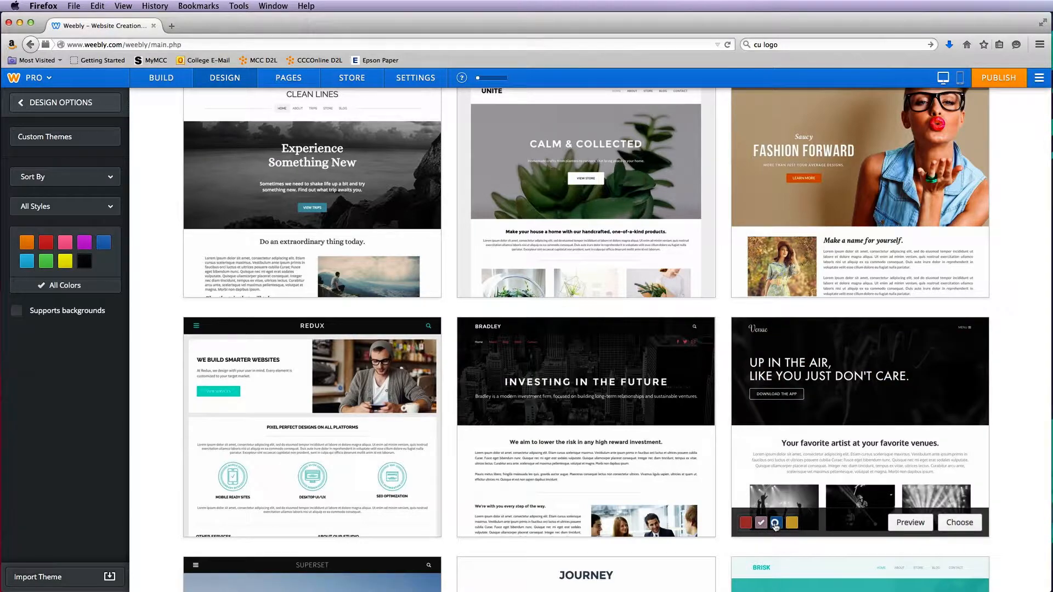
pyautogui.click(776, 523)
pyautogui.click(911, 523)
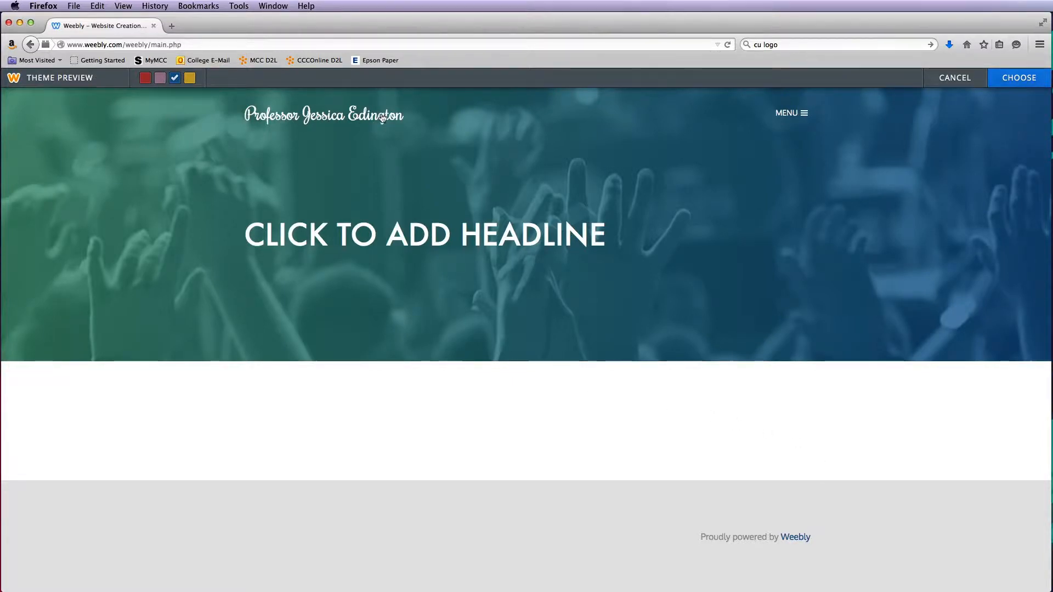
# Examine the previewed site's navigation menu, including the Portfolio submenu, and return to its main level
pyautogui.click(785, 114)
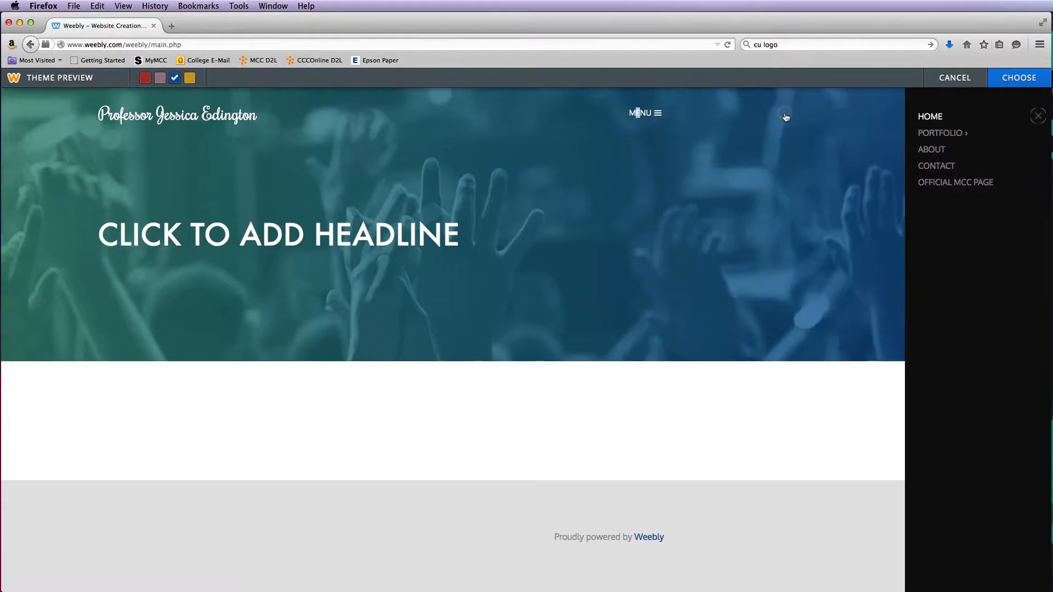
pyautogui.click(939, 133)
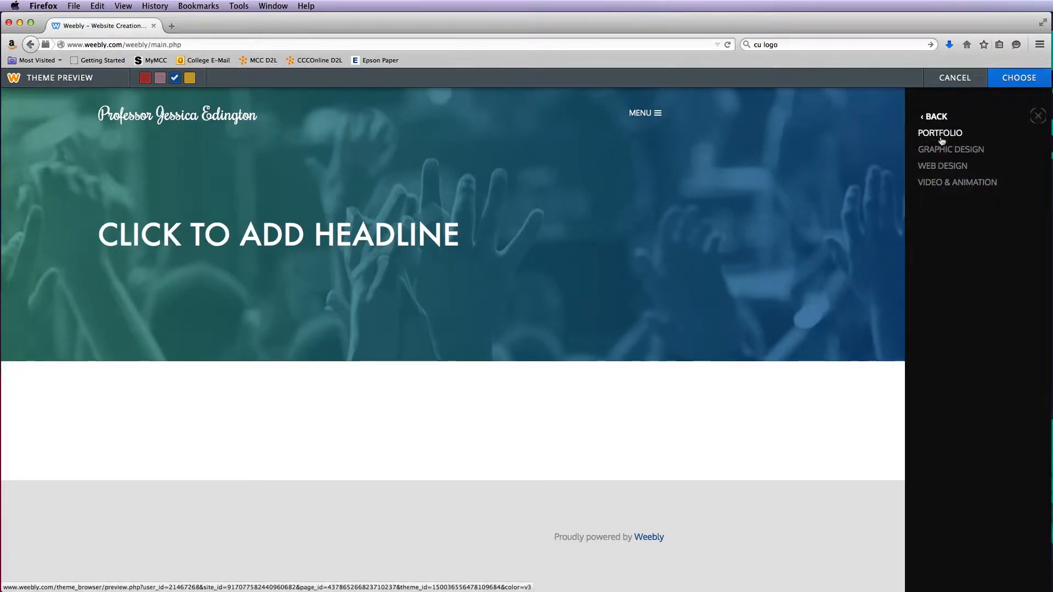
pyautogui.click(934, 115)
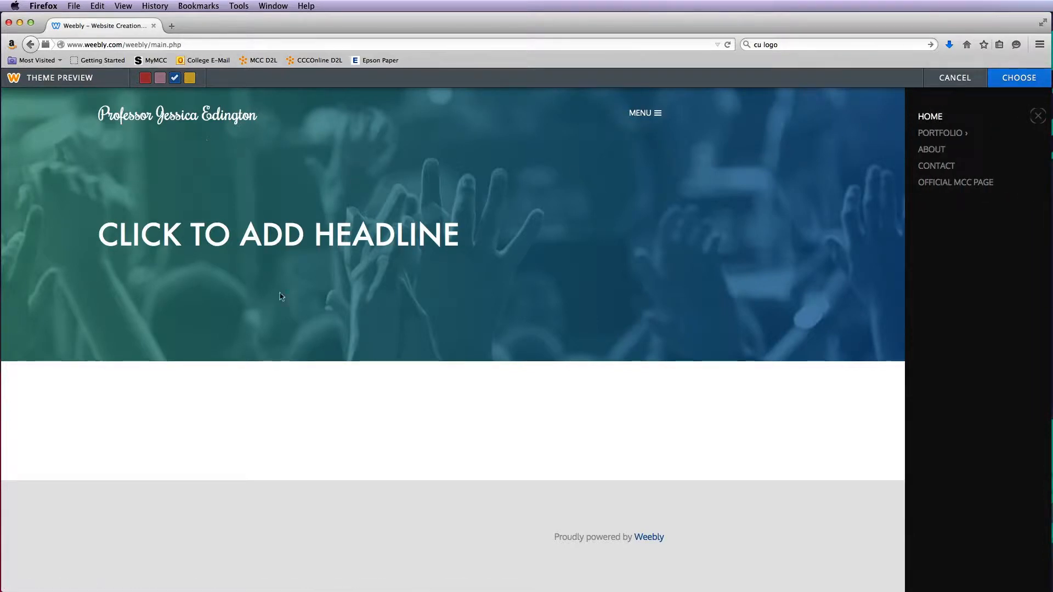
# View the Venue preview in its gold variant, then cancel it and return to the design options without choosing a theme
pyautogui.click(190, 79)
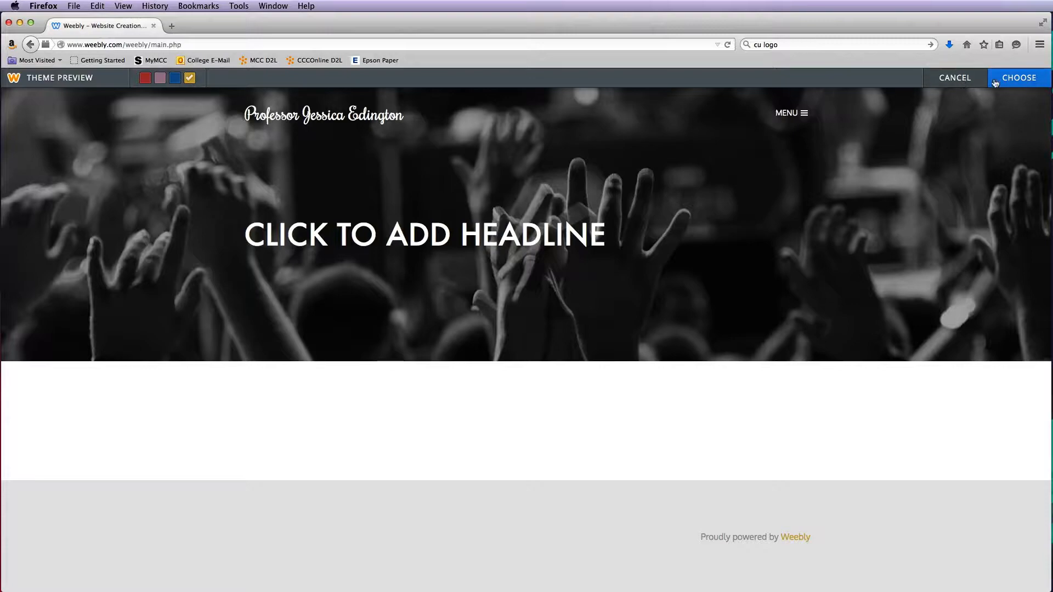
pyautogui.click(954, 83)
pyautogui.moveTo(663, 192)
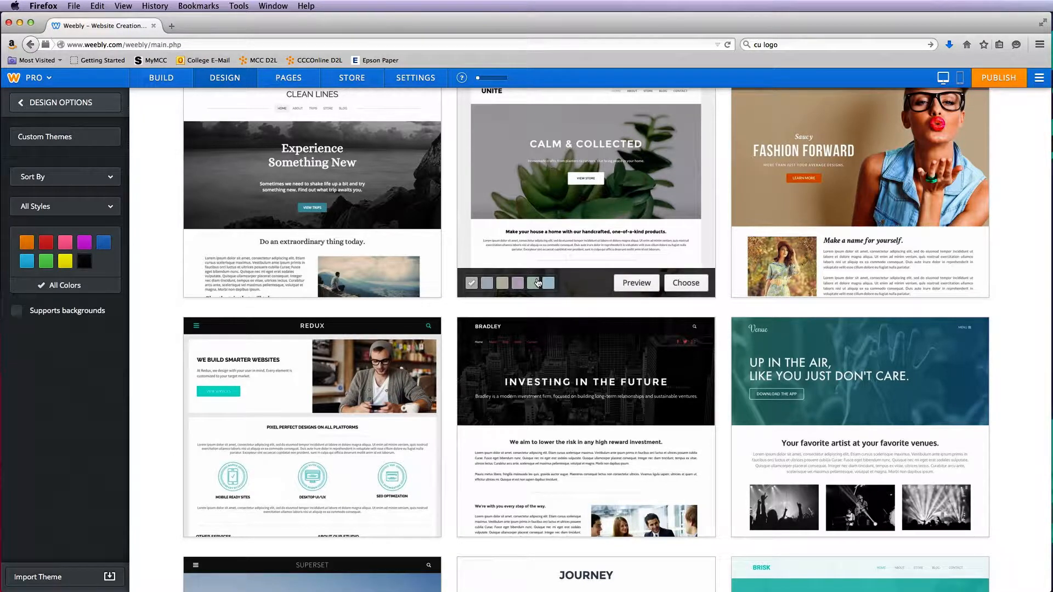
pyautogui.scroll(2, 538, 282)
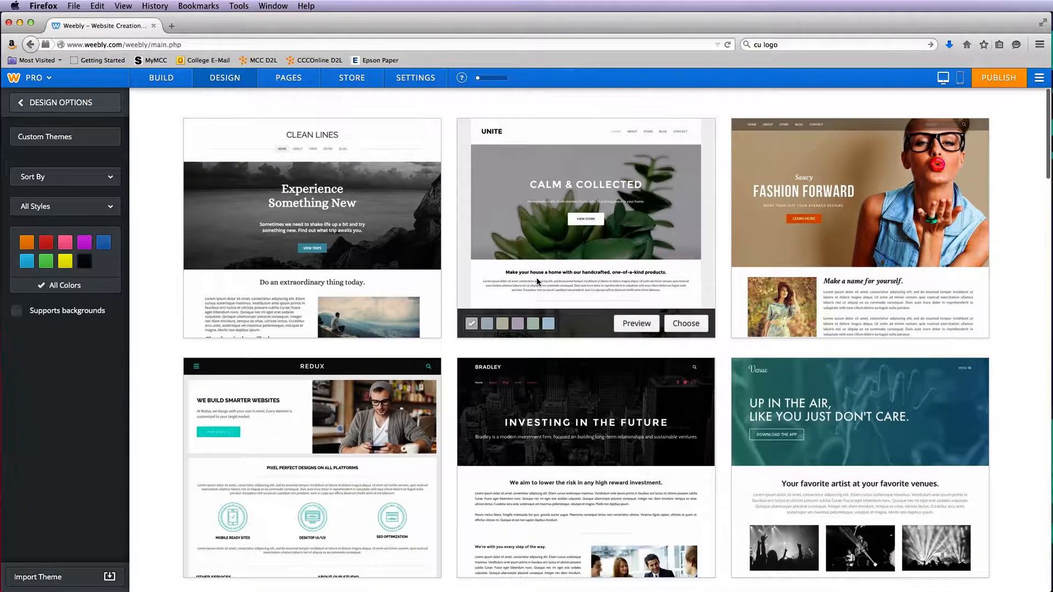
pyautogui.click(68, 105)
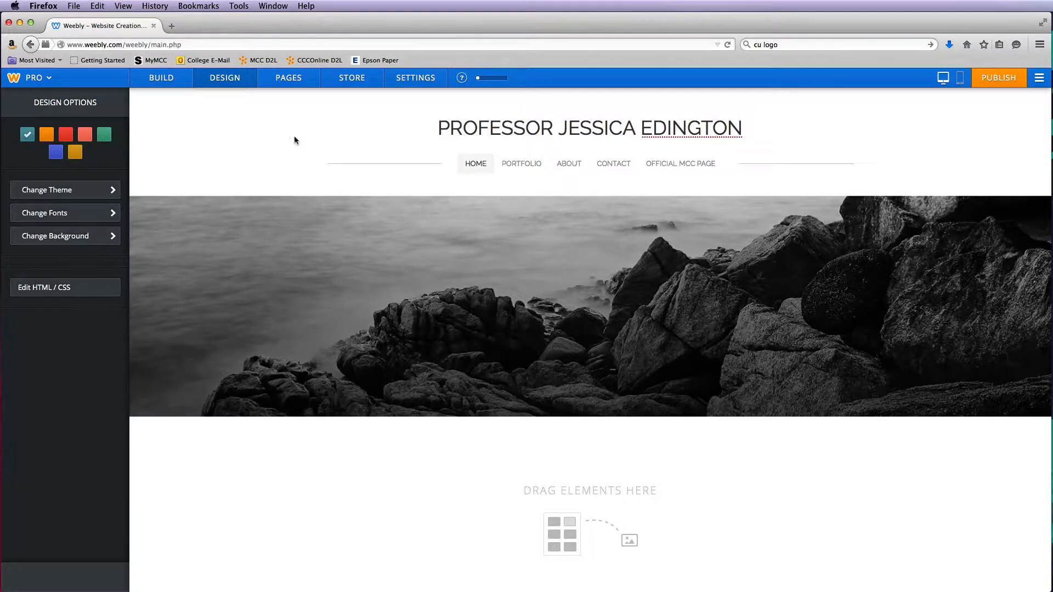
# Browse the site title's font choices from sans serif to handwritten and try the ornate Freebooter script font
pyautogui.moveTo(319, 259)
pyautogui.click(73, 219)
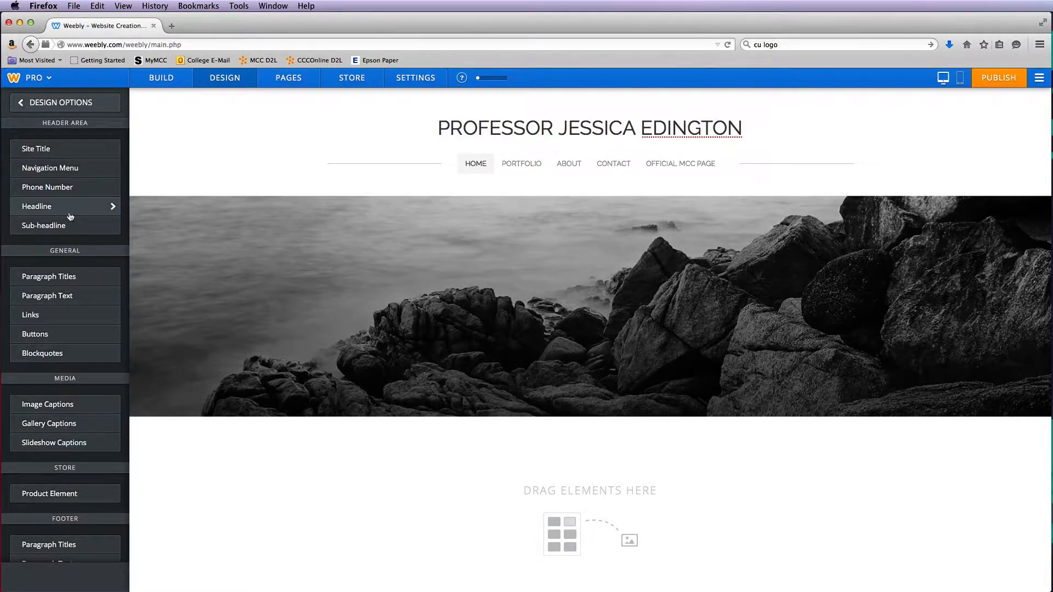
pyautogui.click(481, 128)
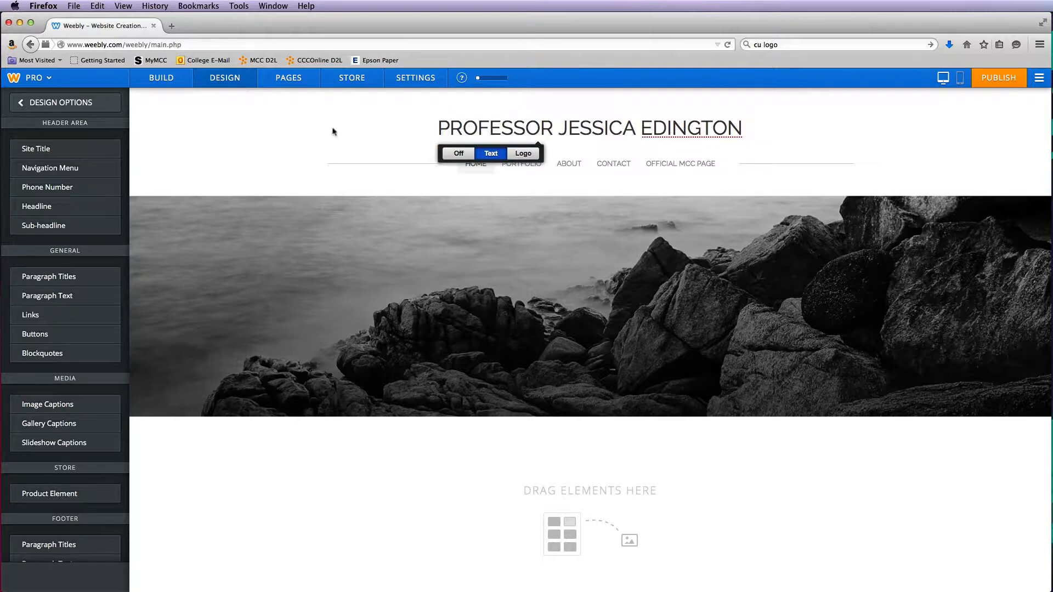
pyautogui.click(59, 150)
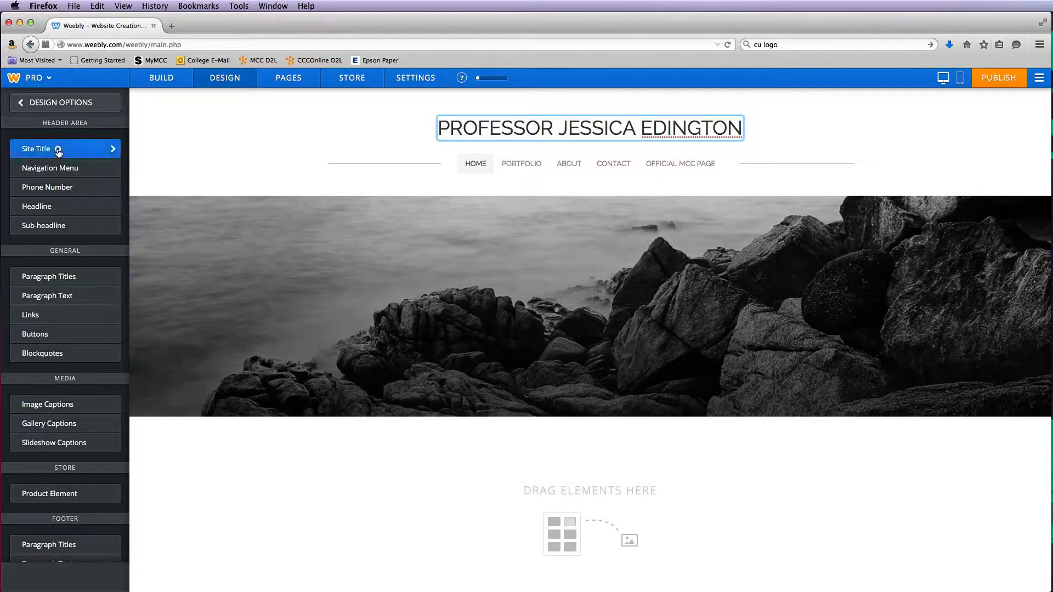
pyautogui.click(75, 149)
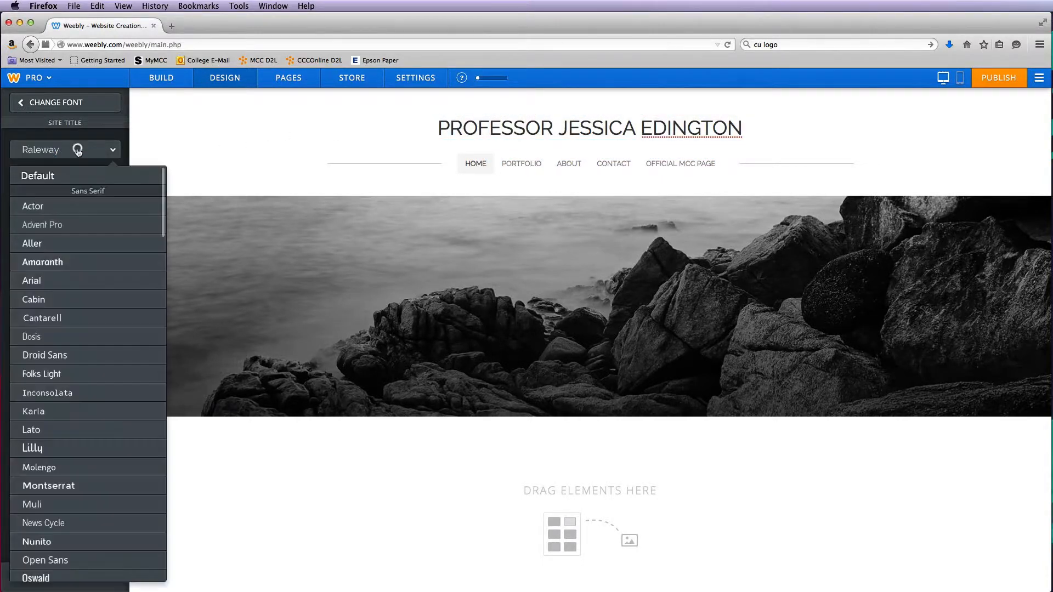
pyautogui.scroll(-10, 79, 306)
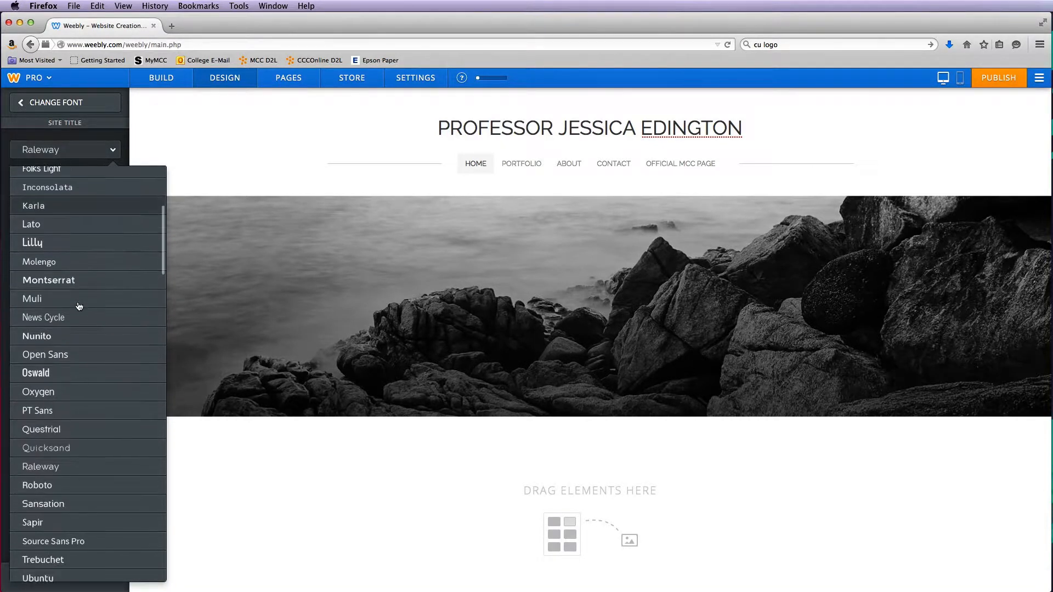
pyautogui.scroll(-2, 79, 306)
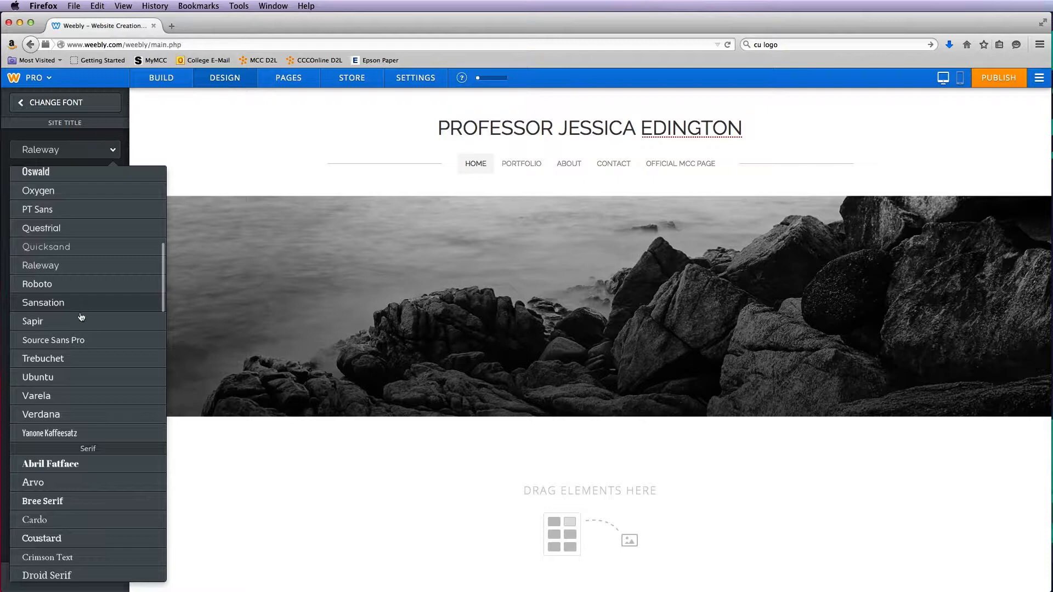
pyautogui.scroll(-14, 81, 317)
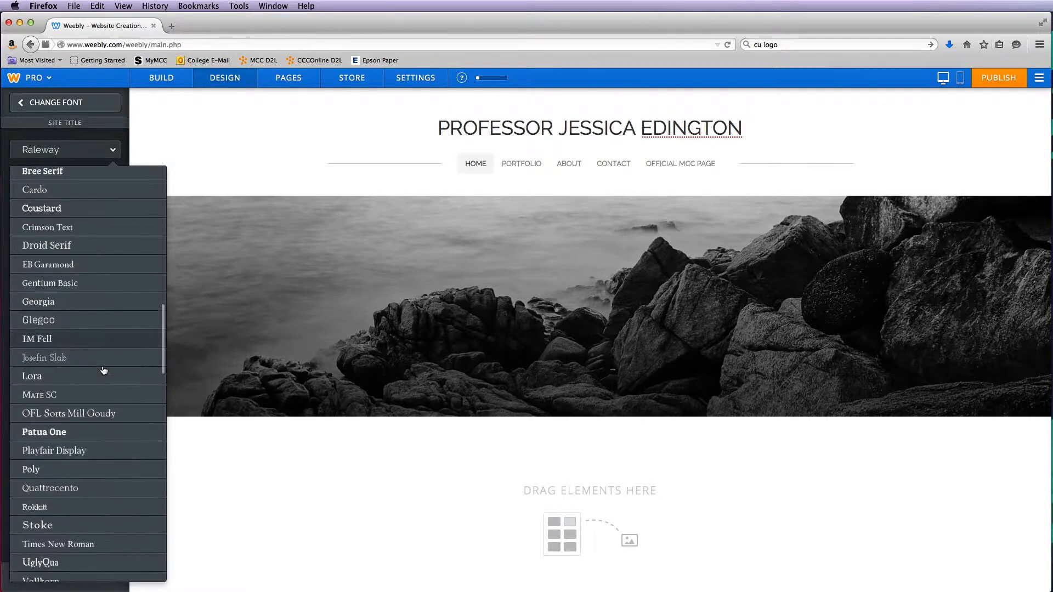
pyautogui.scroll(-12, 103, 370)
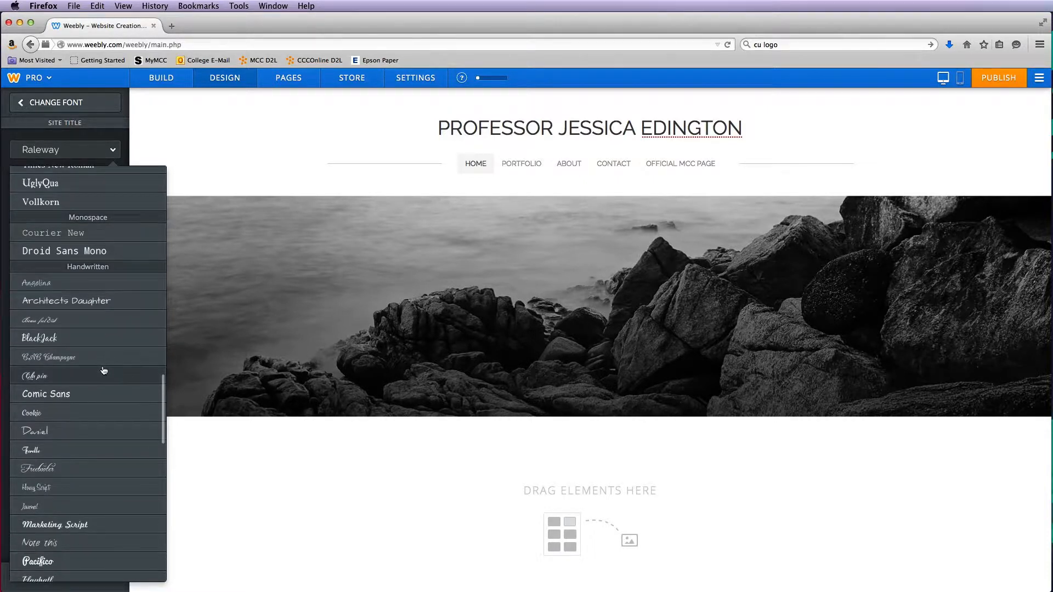
pyautogui.scroll(-1, 104, 371)
pyautogui.click(81, 437)
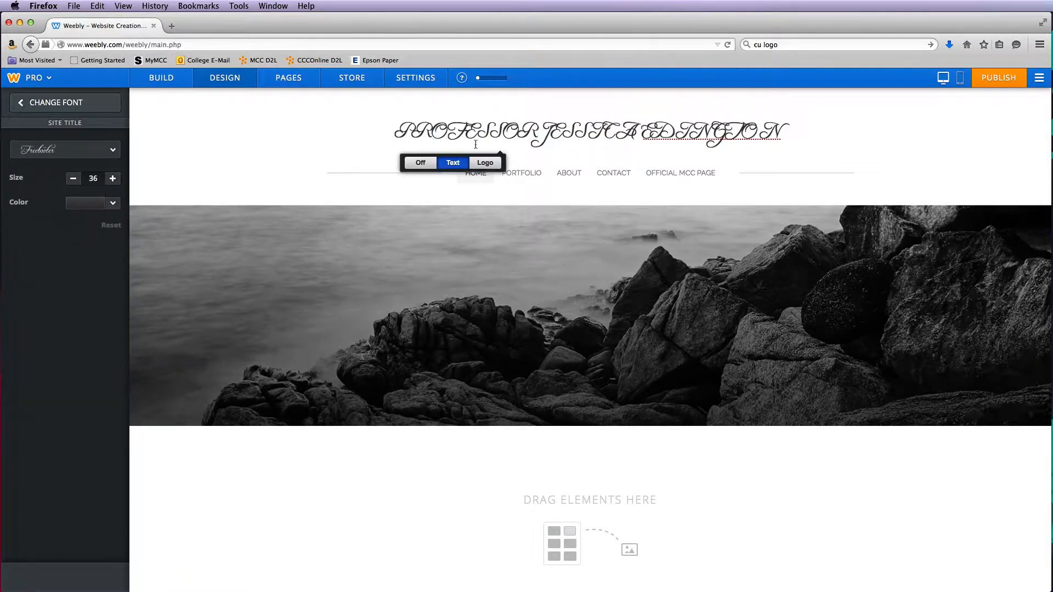
# Set the site title's font back to Default and return to the main design options
pyautogui.click(66, 149)
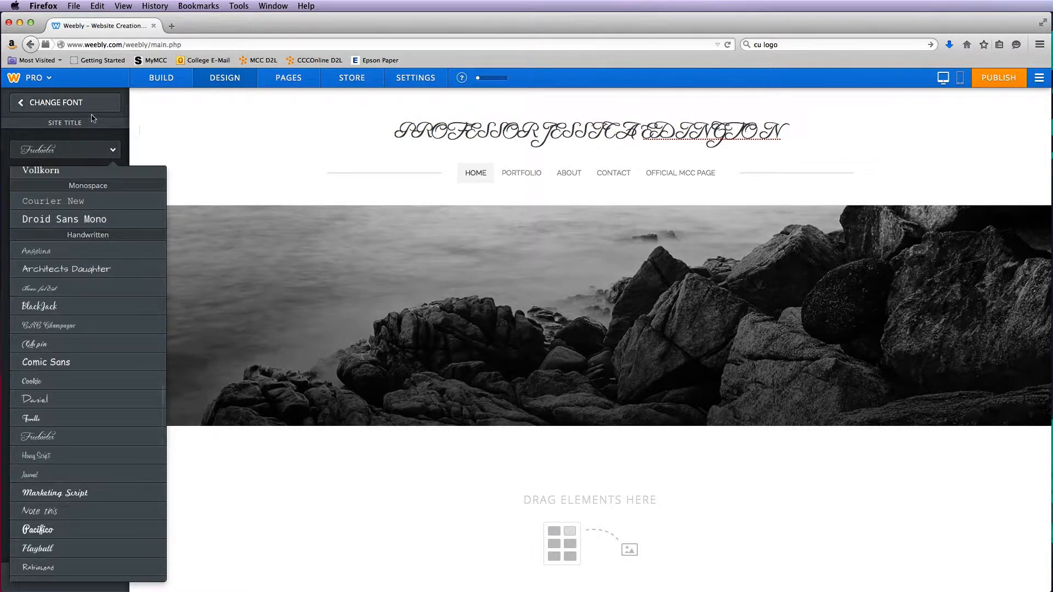
pyautogui.scroll(15, 80, 189)
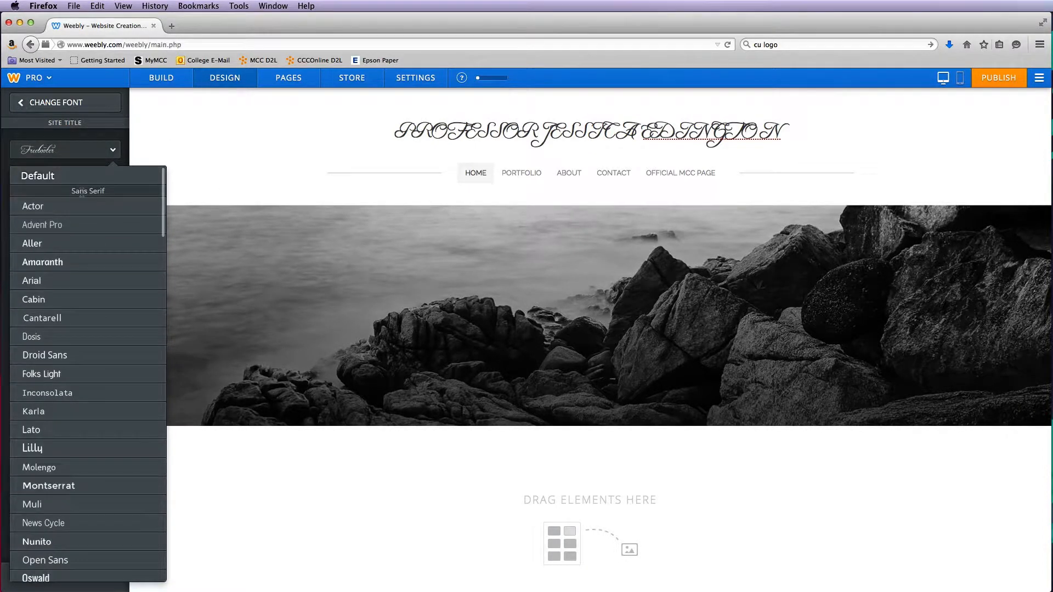
pyautogui.click(57, 177)
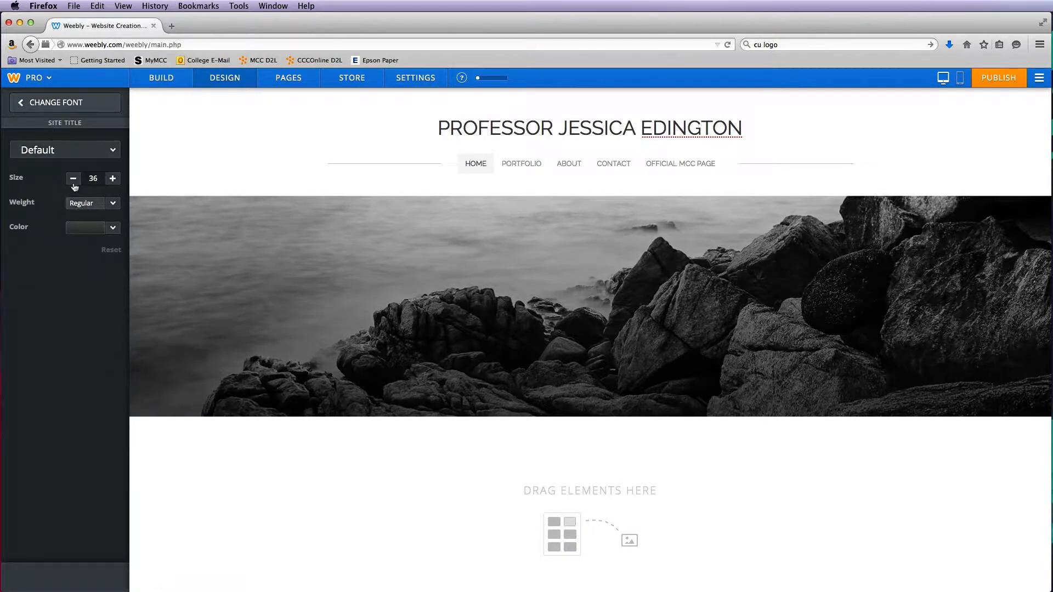
pyautogui.click(44, 103)
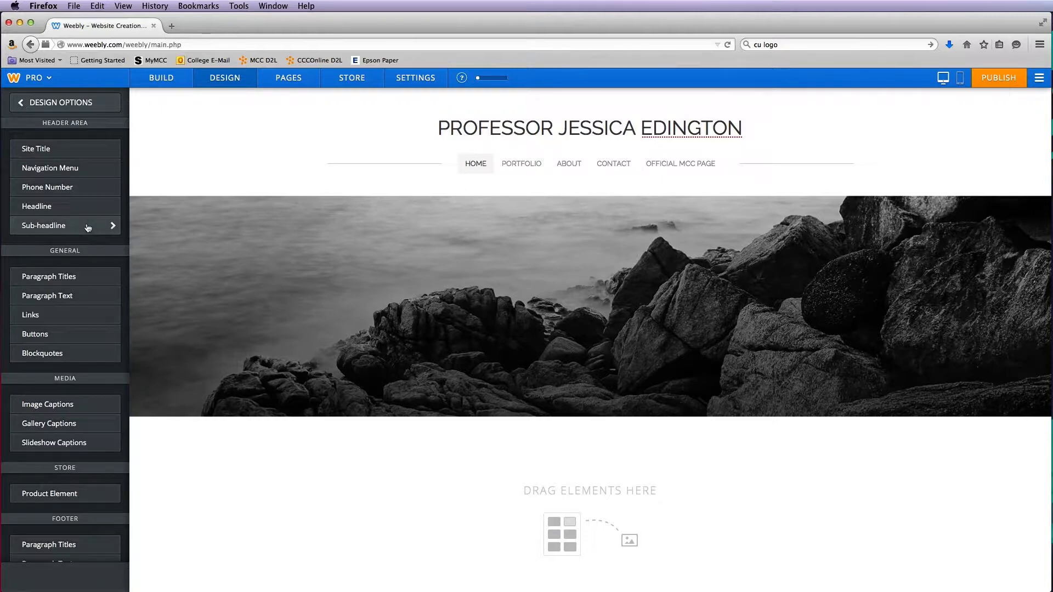
pyautogui.click(54, 102)
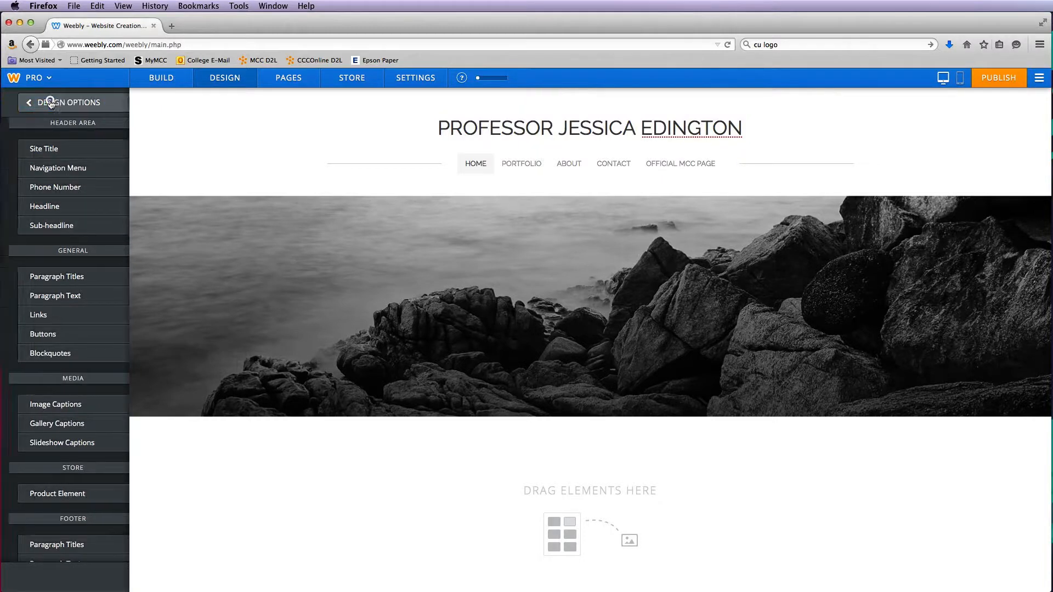
# Choose the Clean Lines theme from the theme gallery for the website
pyautogui.moveTo(483, 135)
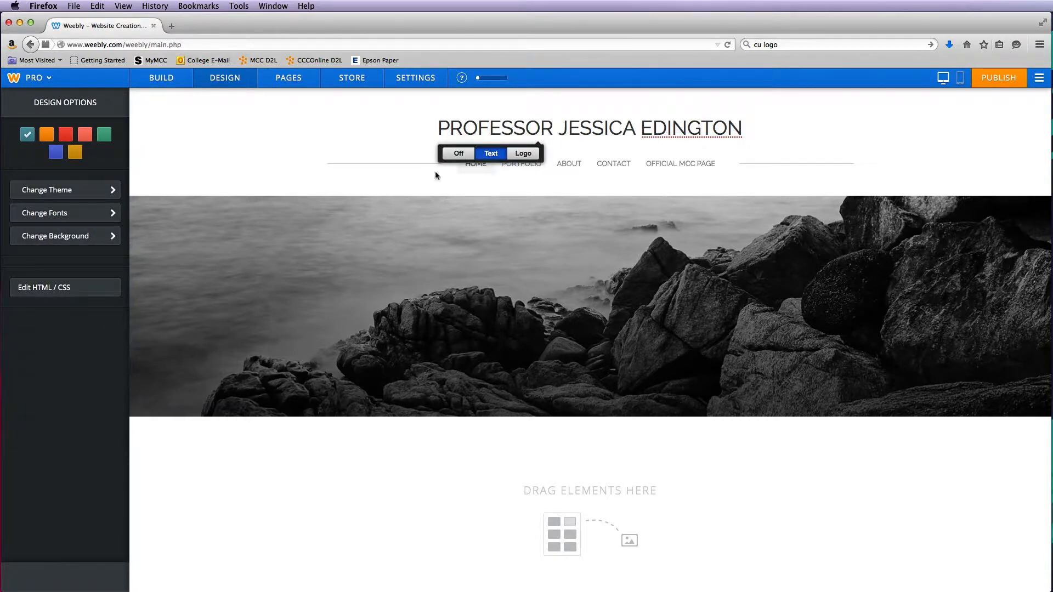
pyautogui.click(79, 190)
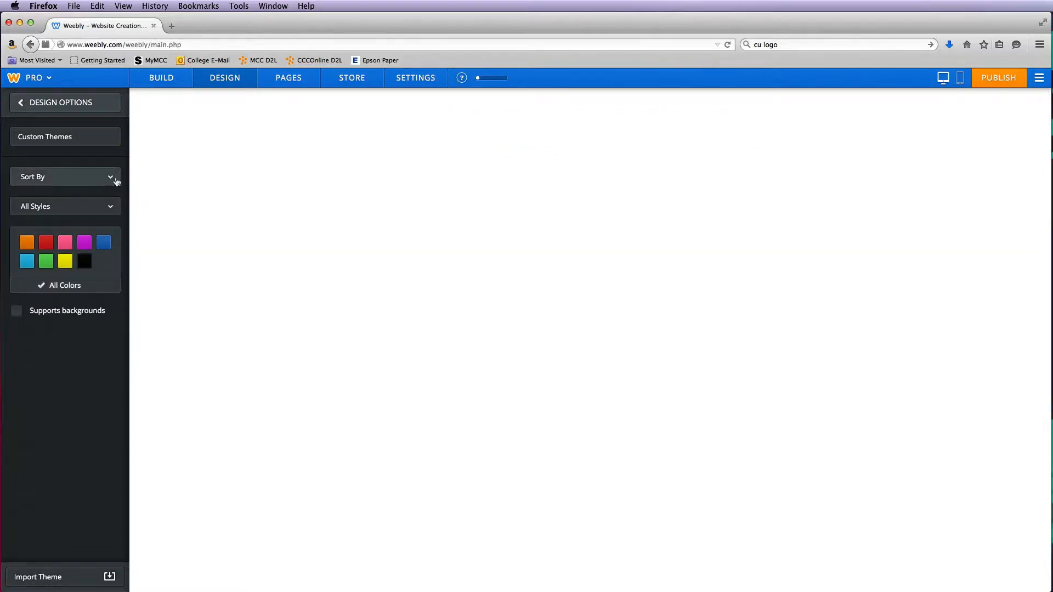
pyautogui.click(64, 176)
pyautogui.click(63, 198)
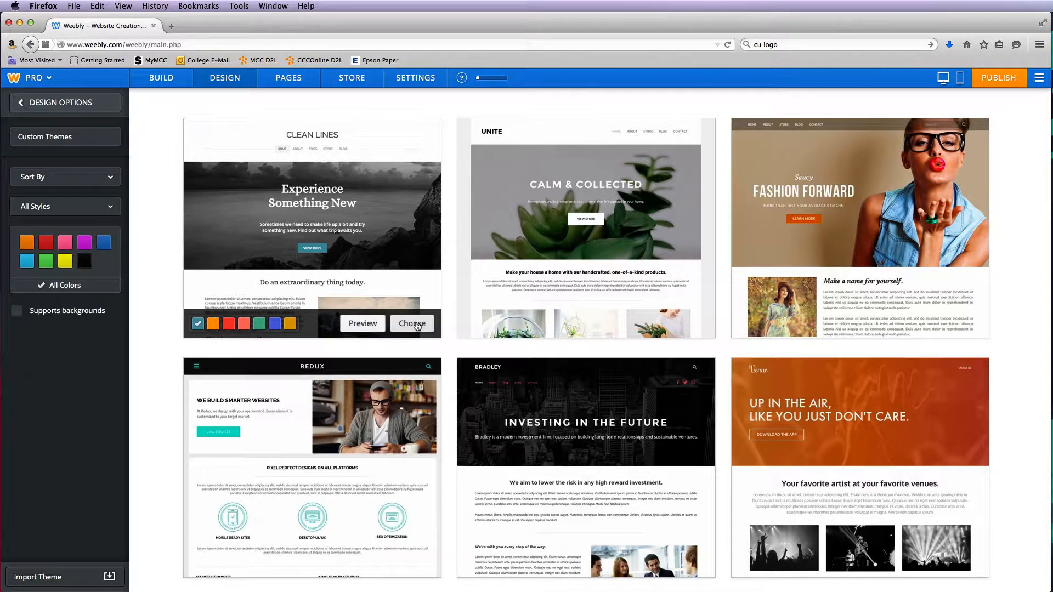
pyautogui.click(417, 324)
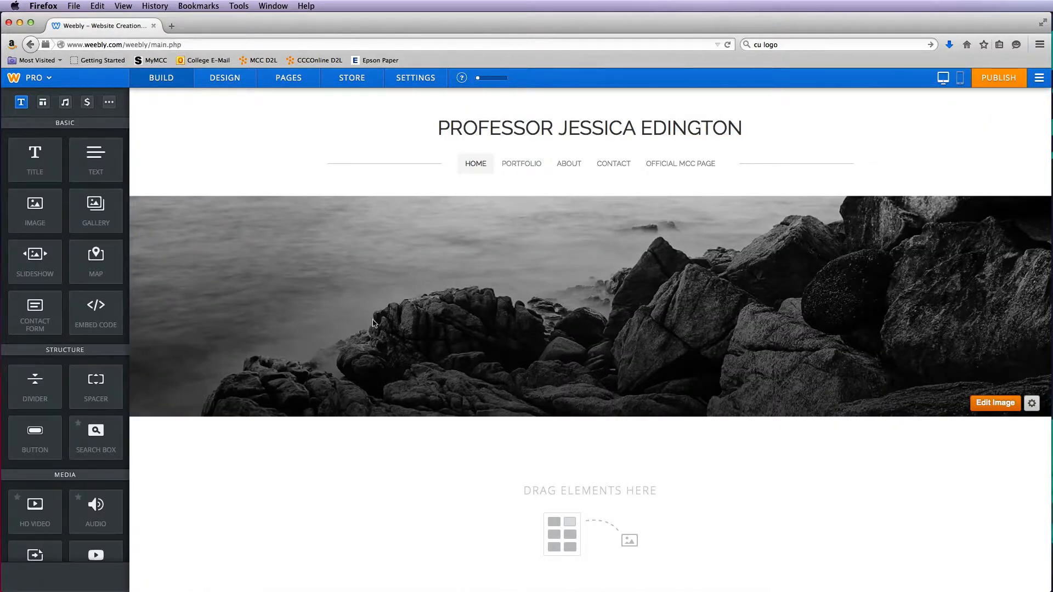
pyautogui.click(501, 130)
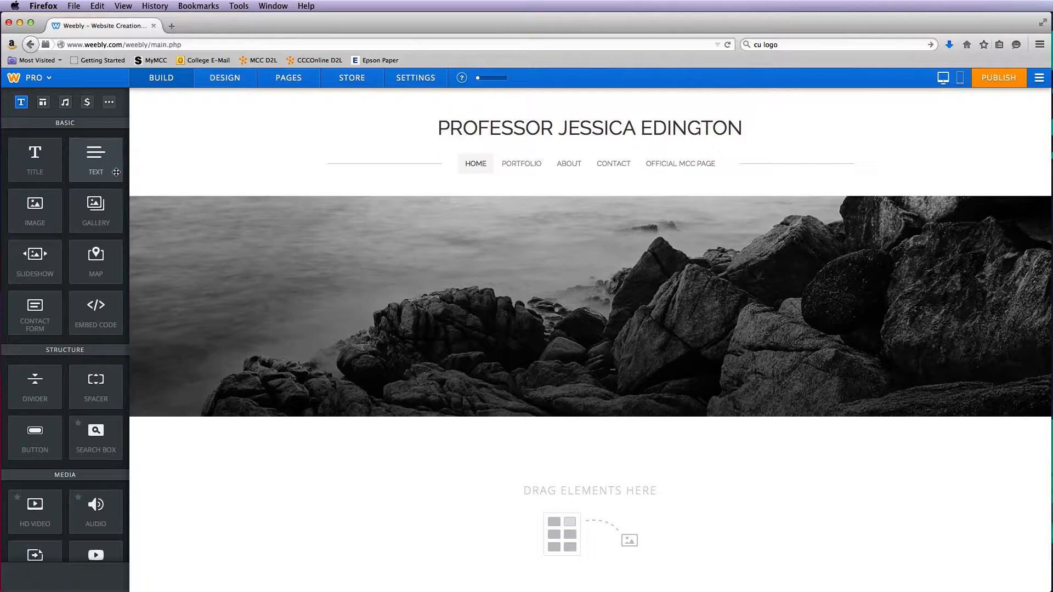
# Open the header background selection from the design options, browse all backgrounds and try the surfer-in-a-wave picture
pyautogui.click(232, 80)
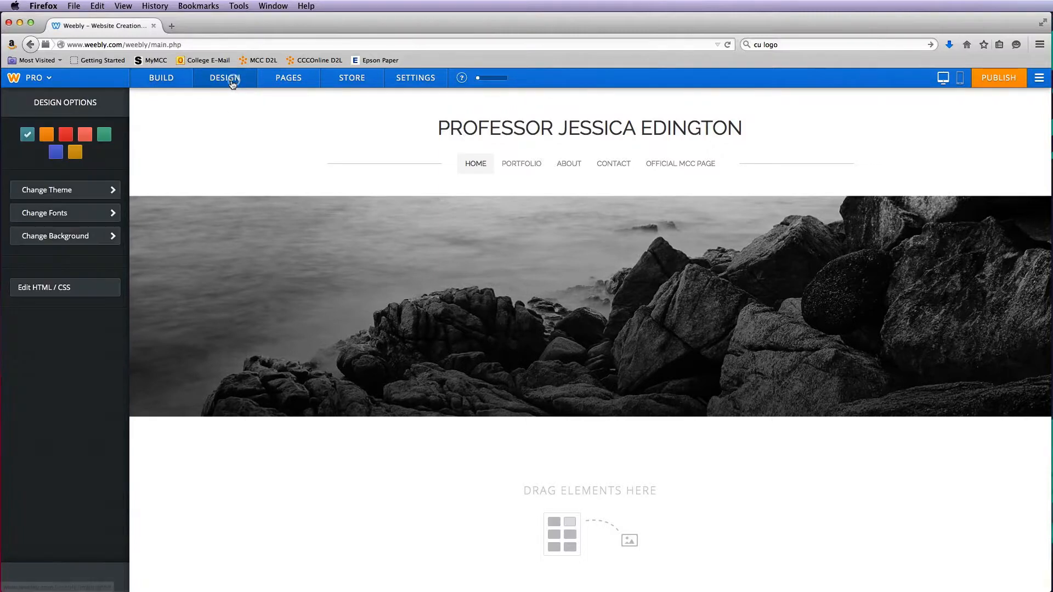
pyautogui.click(79, 241)
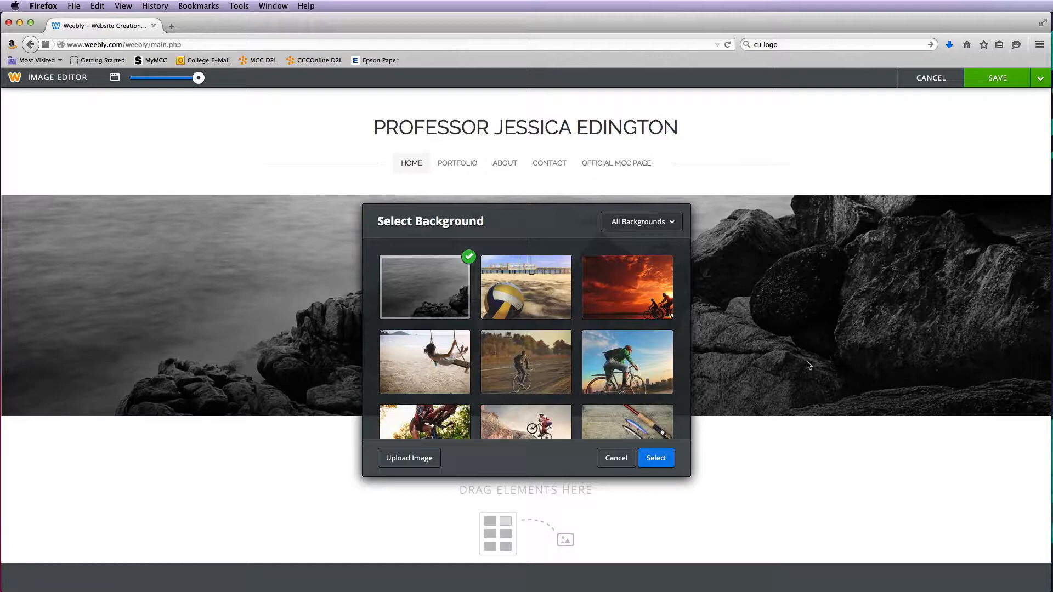
pyautogui.scroll(-4, 582, 324)
pyautogui.scroll(-15, 582, 324)
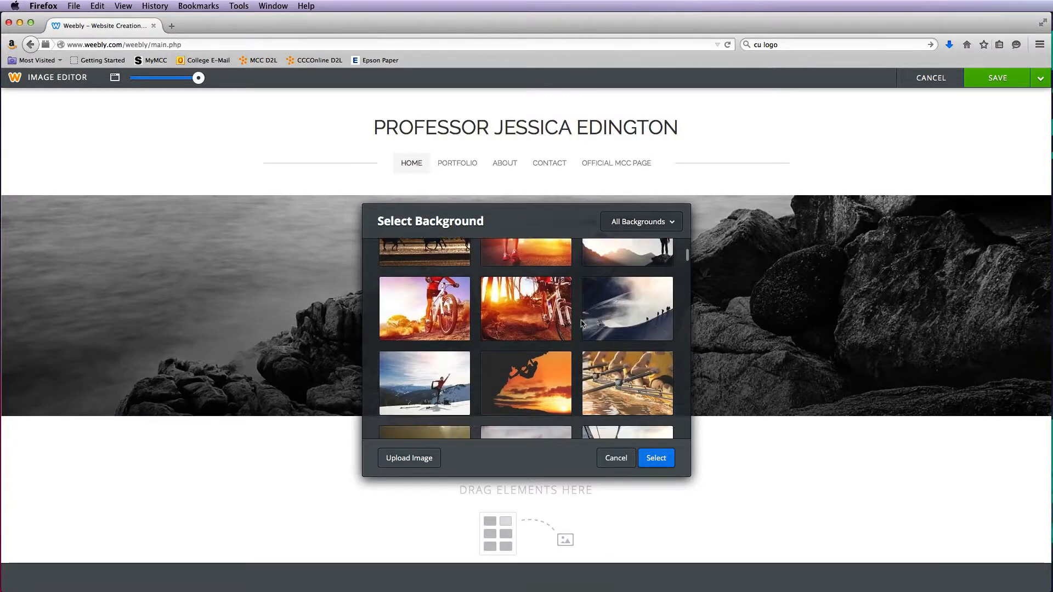
pyautogui.scroll(-8, 582, 324)
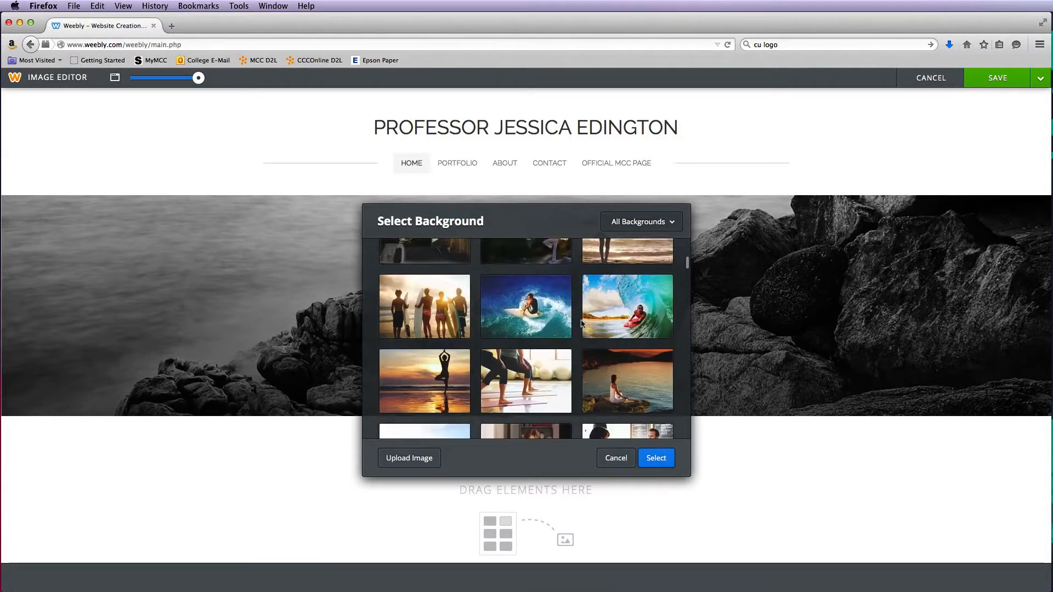
pyautogui.click(610, 350)
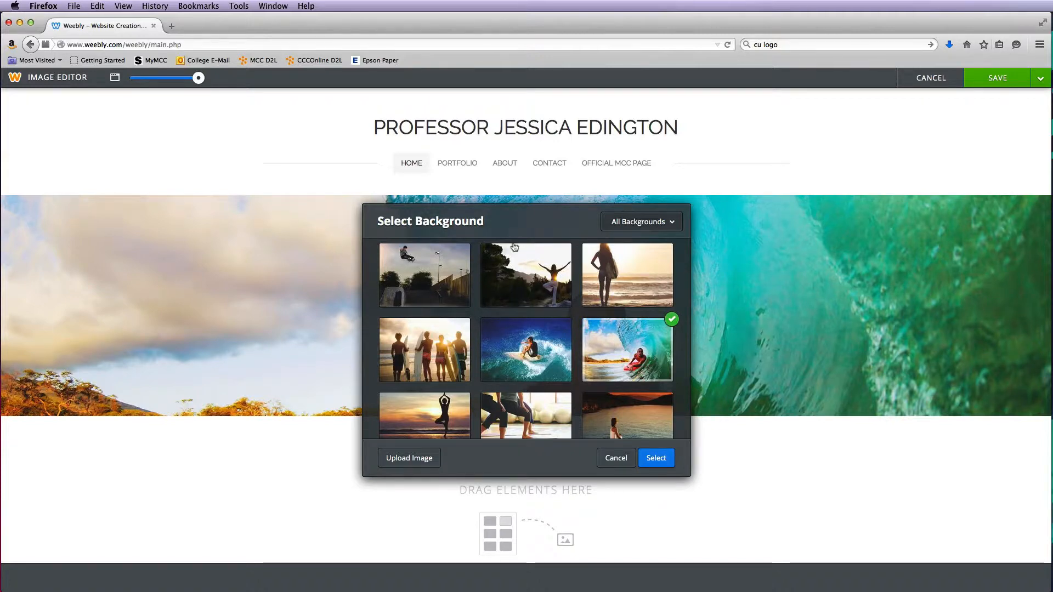
# Filter the backgrounds to Creative and select the wooden paint palette picture as the header background
pyautogui.click(621, 223)
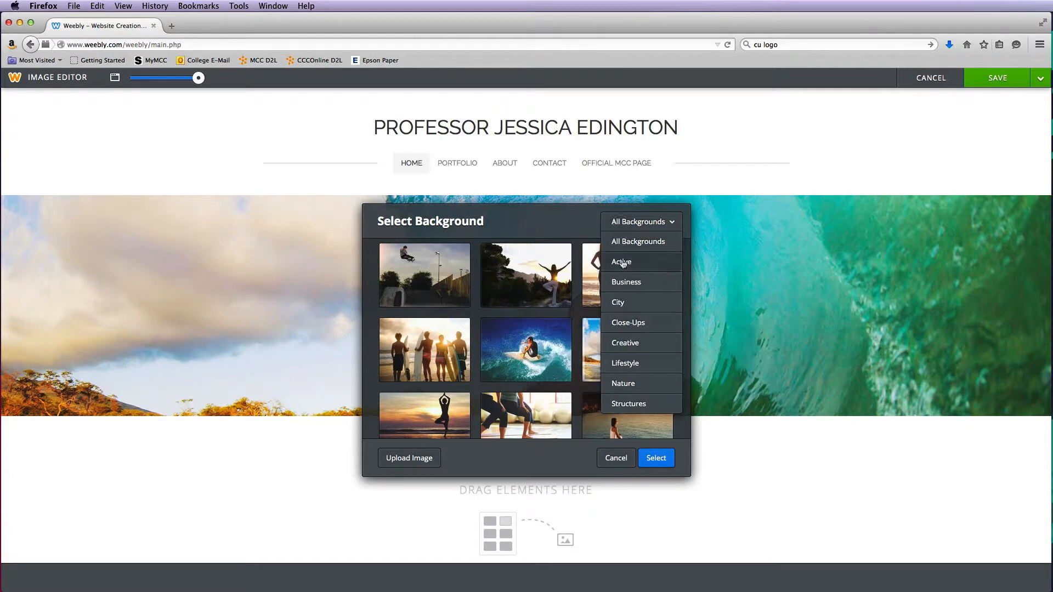
pyautogui.click(650, 344)
pyautogui.scroll(-5, 583, 357)
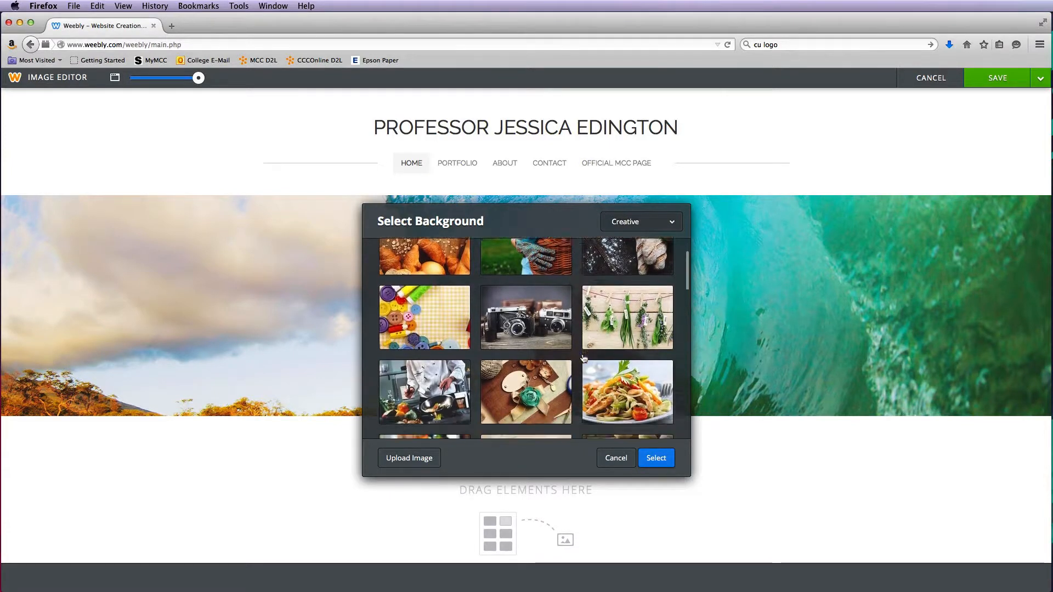
pyautogui.scroll(-2, 583, 357)
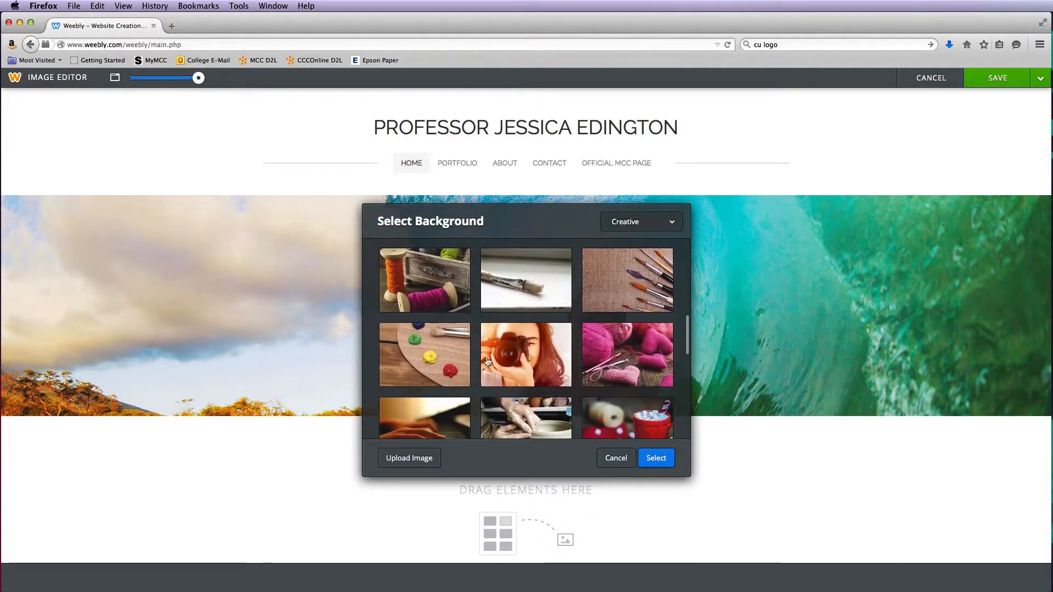
pyautogui.click(440, 356)
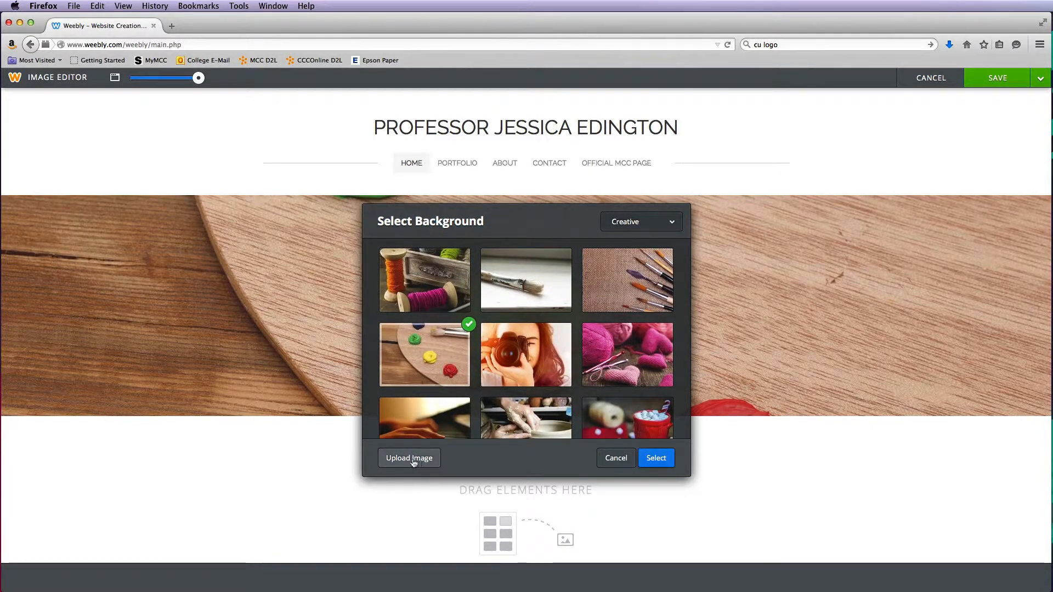
pyautogui.click(653, 459)
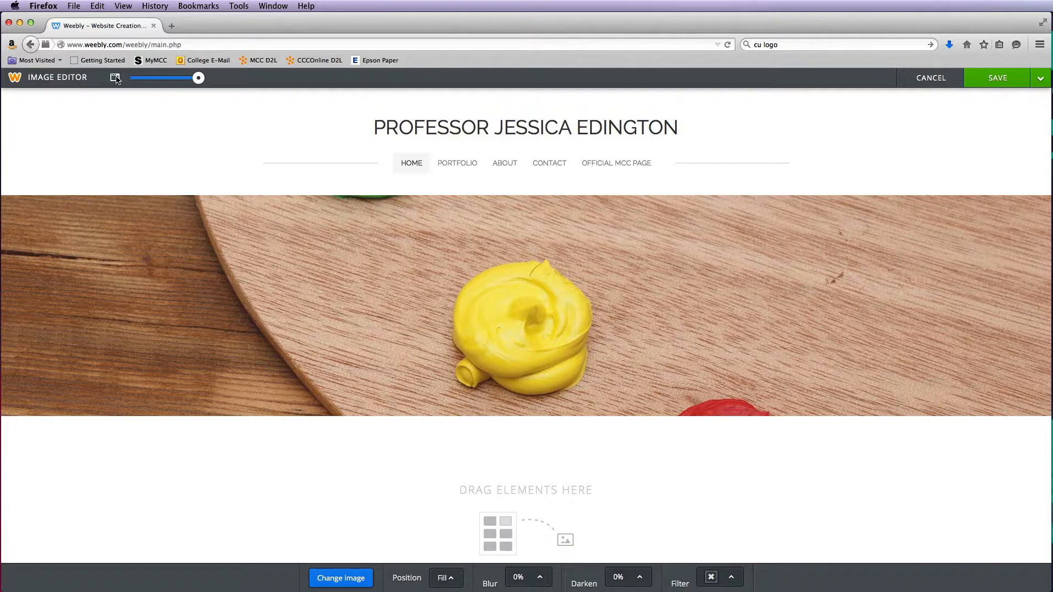
# Set the header background image's position to Center
pyautogui.moveTo(195, 83); pyautogui.dragTo(220, 80)
pyautogui.click(452, 580)
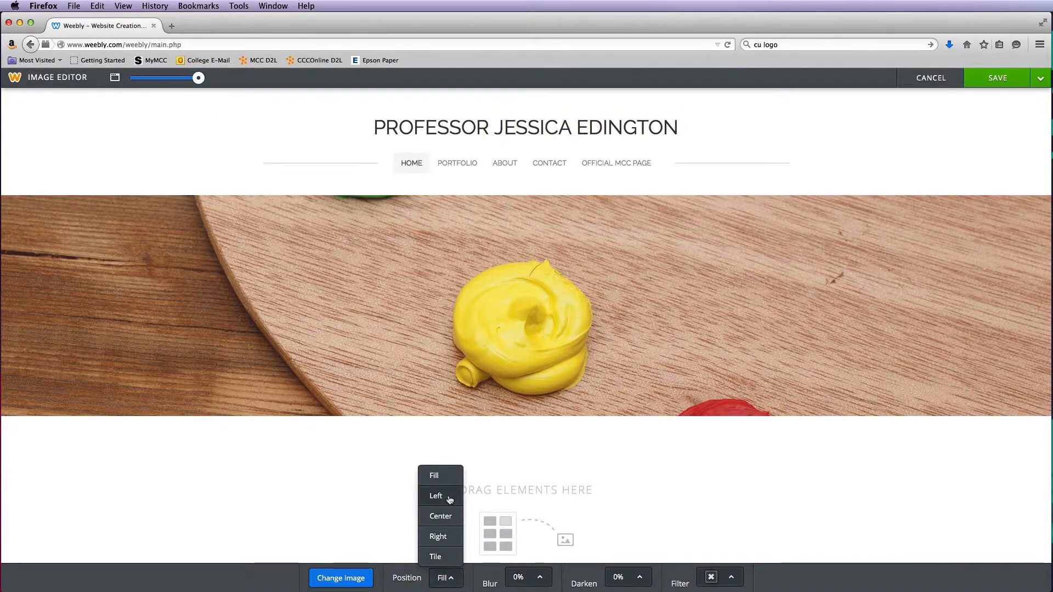
pyautogui.click(446, 516)
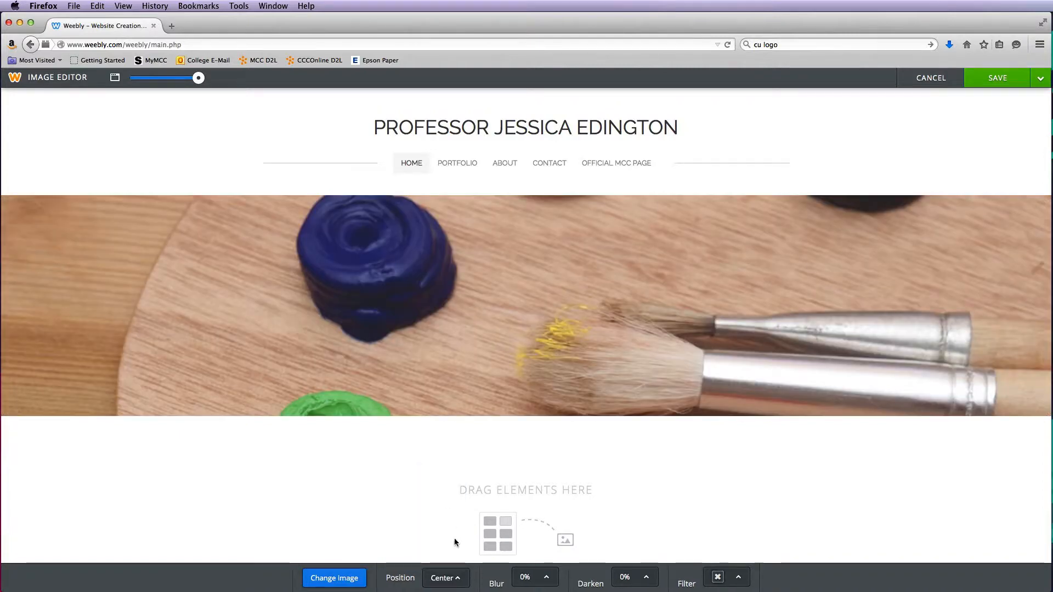
# Set the header background image's blur to 70% and its darkening to 40%
pyautogui.click(541, 582)
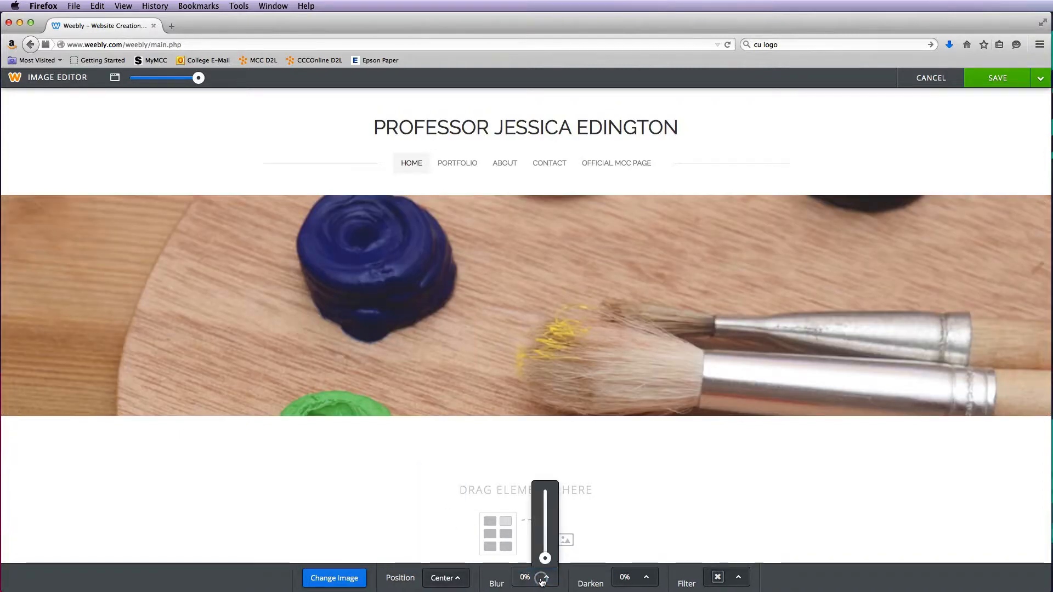
pyautogui.click(546, 551)
pyautogui.moveTo(547, 554); pyautogui.dragTo(549, 514)
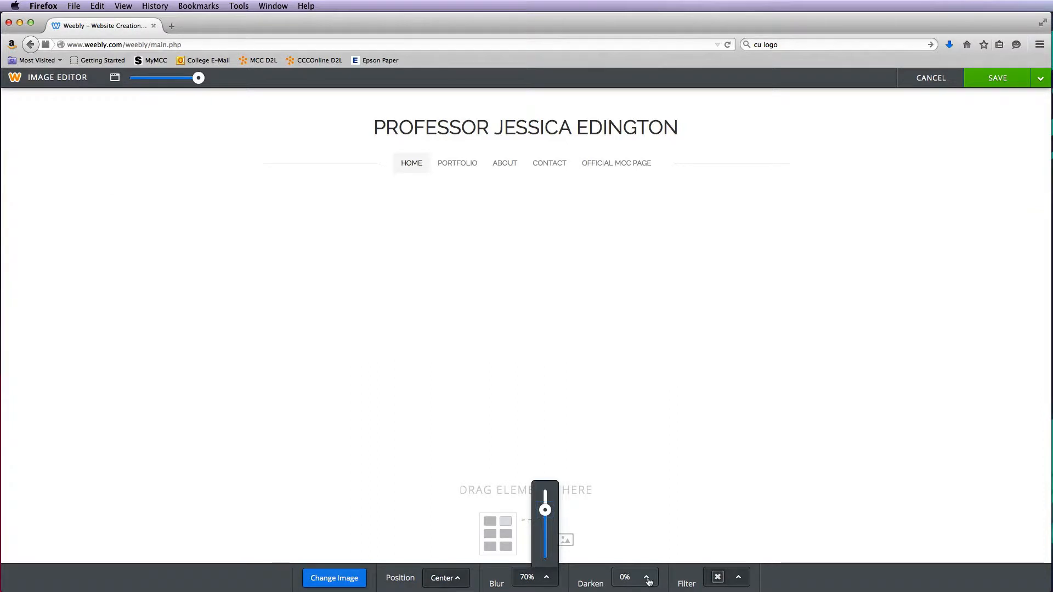
pyautogui.click(647, 578)
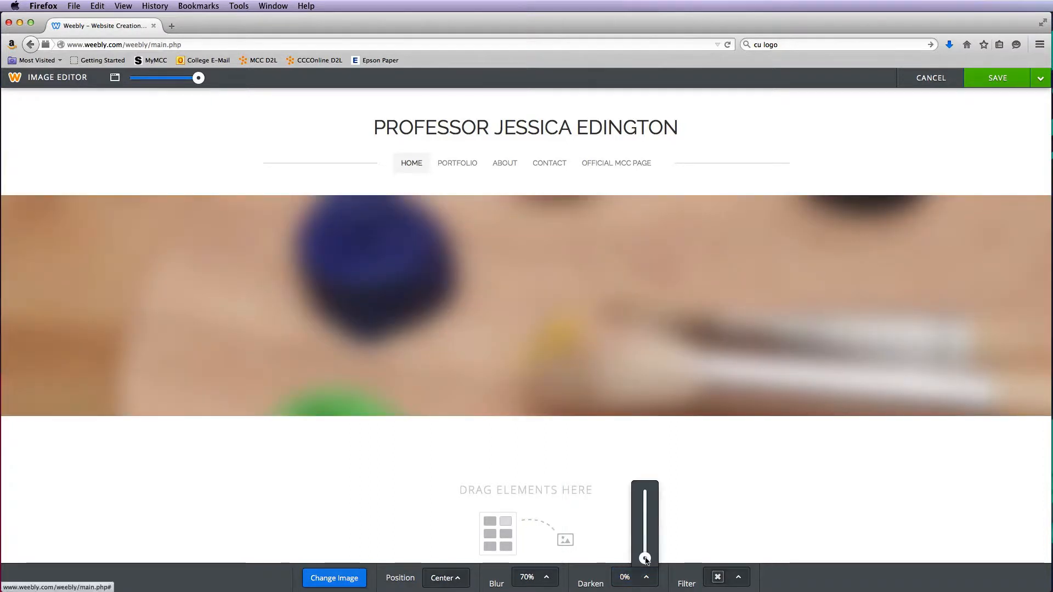
pyautogui.moveTo(645, 555); pyautogui.dragTo(645, 530)
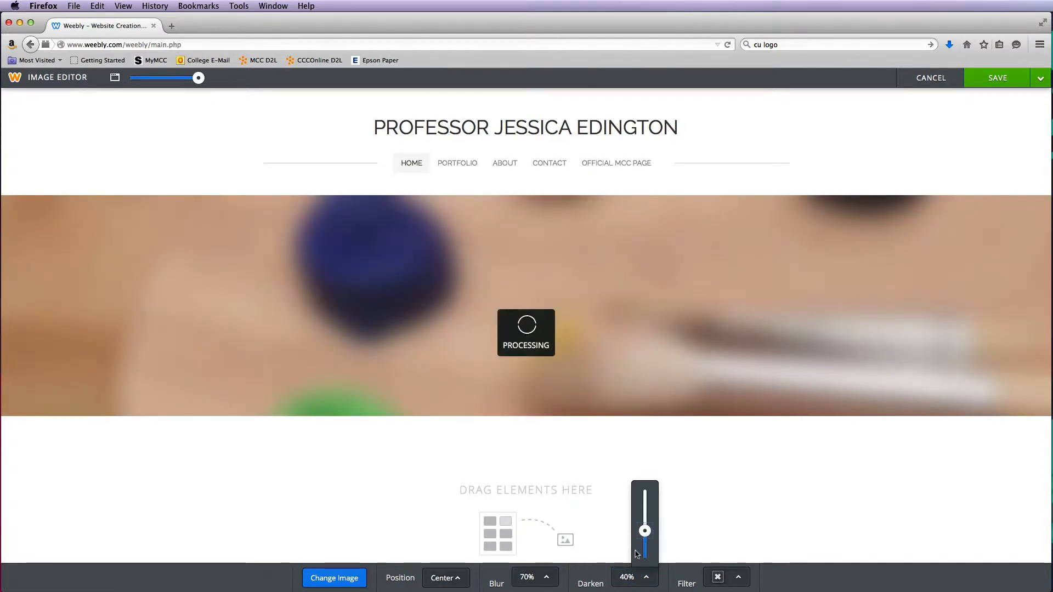
# Try a 30% blur on the header background image and discard all the image edits
pyautogui.click(540, 580)
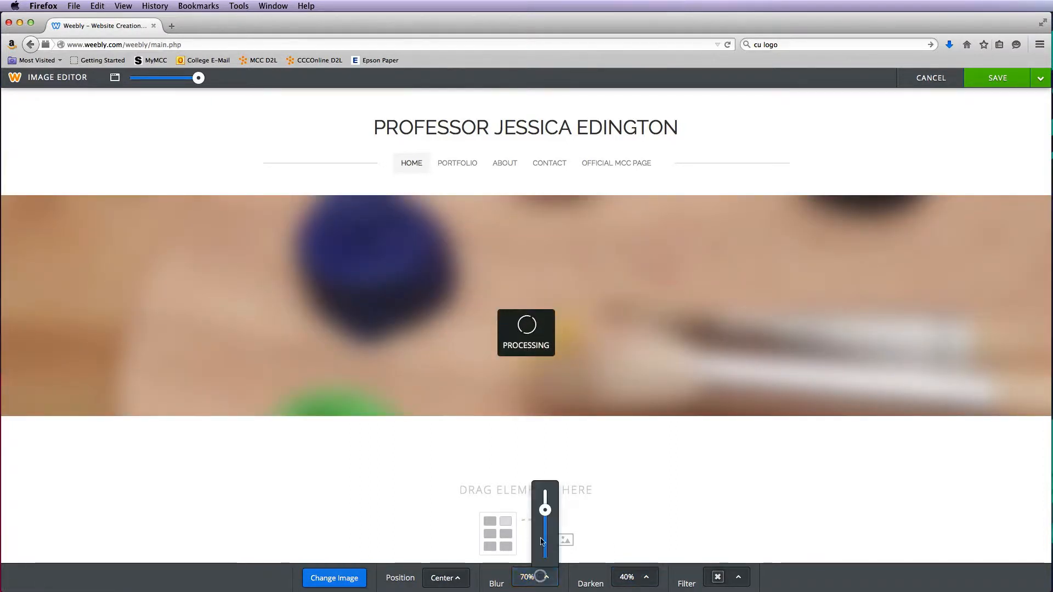
pyautogui.moveTo(545, 510); pyautogui.dragTo(544, 538)
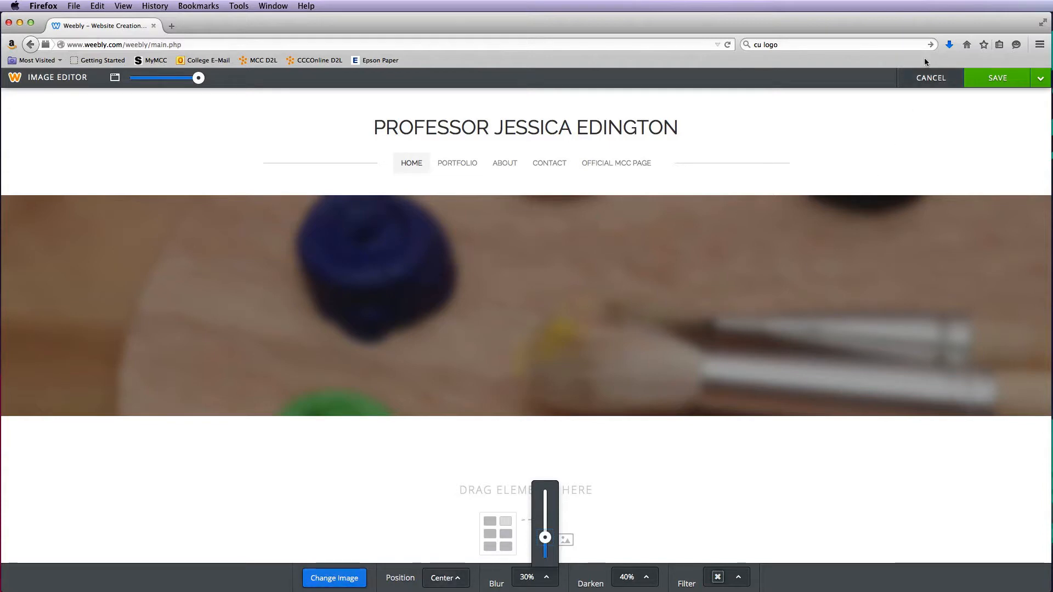
pyautogui.click(931, 79)
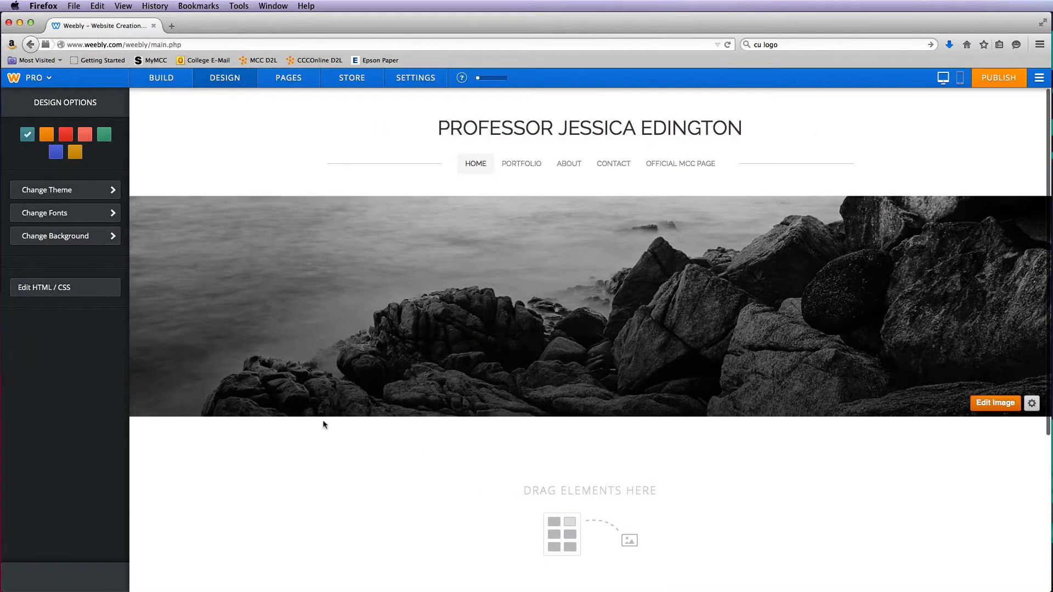
# Open the theme's HTML/CSS code for editing and look through the page preview and the main-style.css code
pyautogui.click(53, 294)
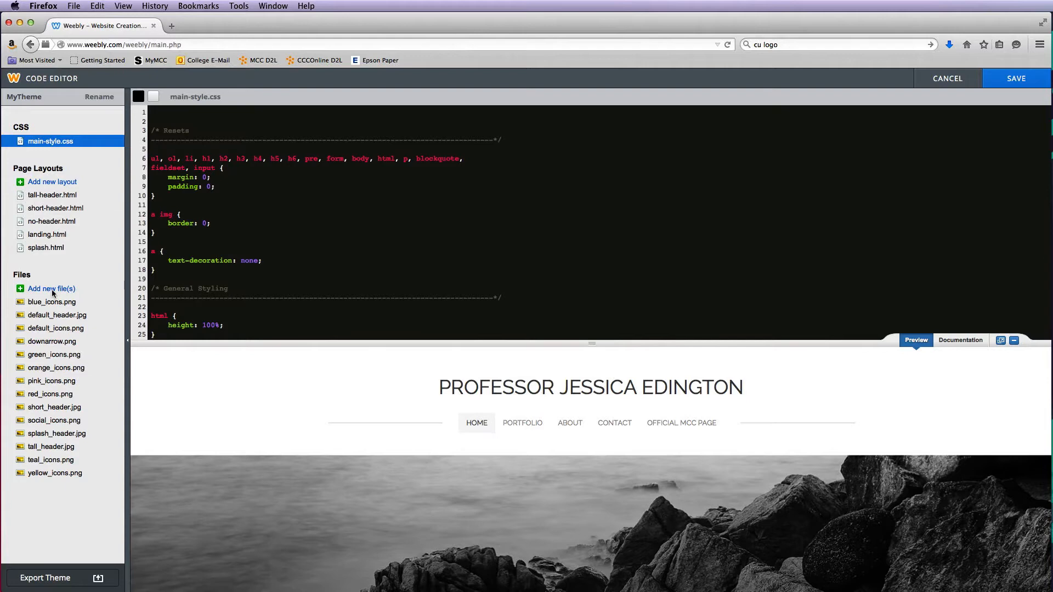
pyautogui.scroll(-1, 468, 406)
pyautogui.scroll(-10, 469, 406)
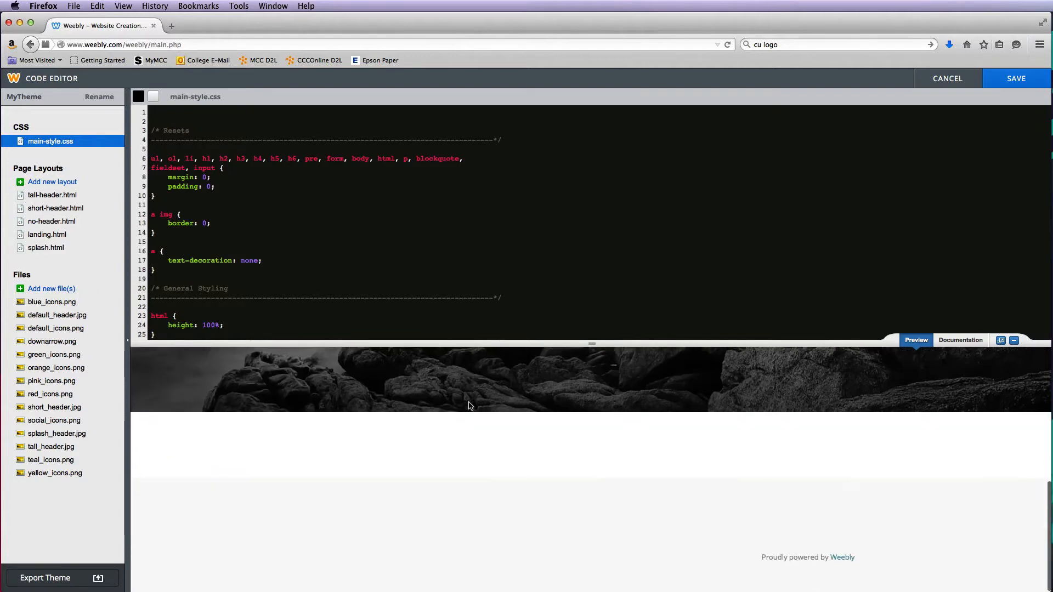
pyautogui.scroll(11, 469, 406)
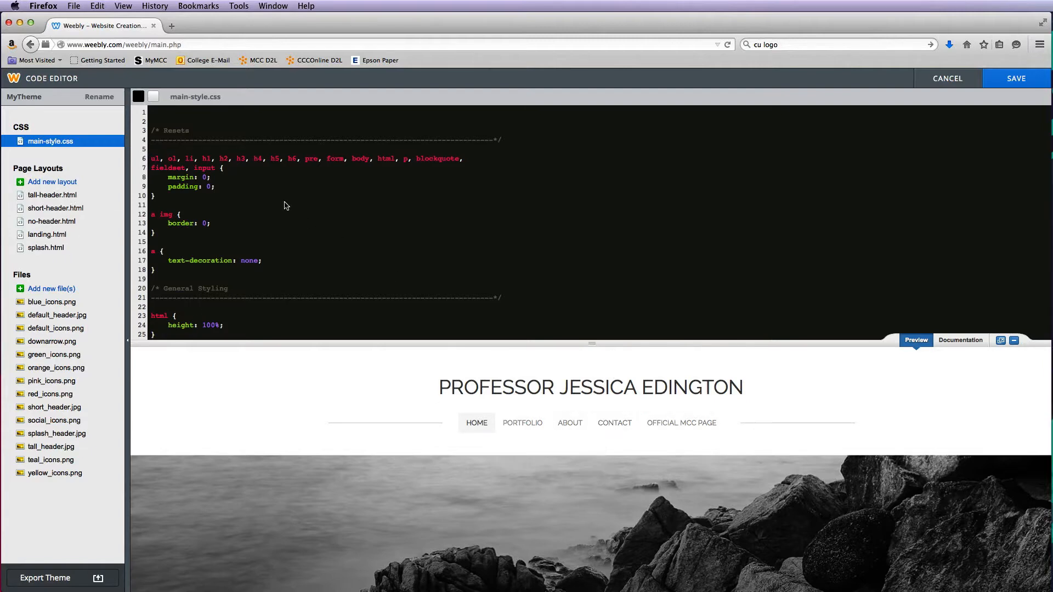
pyautogui.scroll(-15, 253, 197)
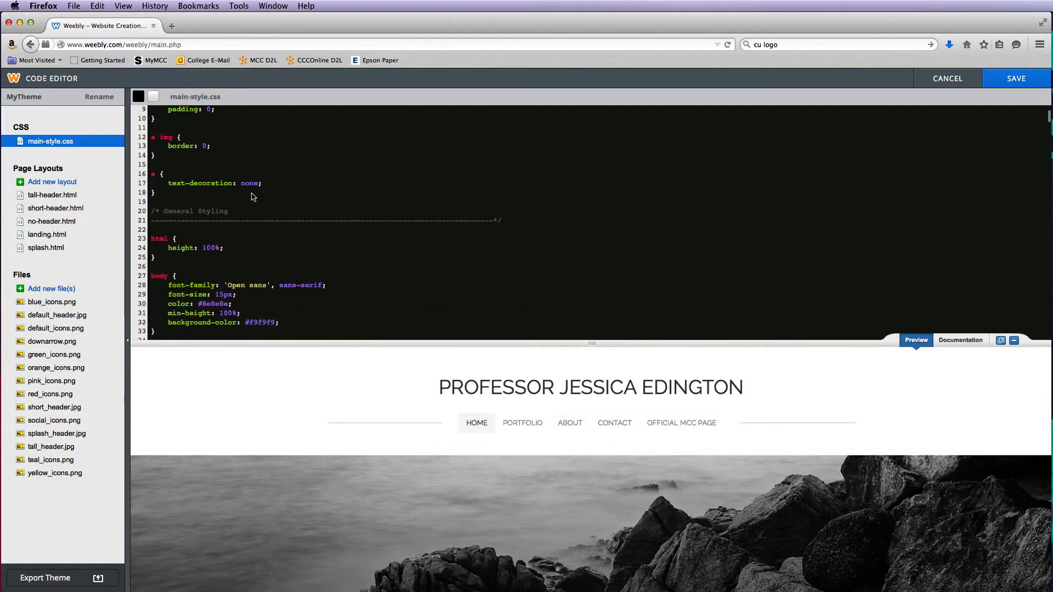
pyautogui.scroll(-3, 253, 197)
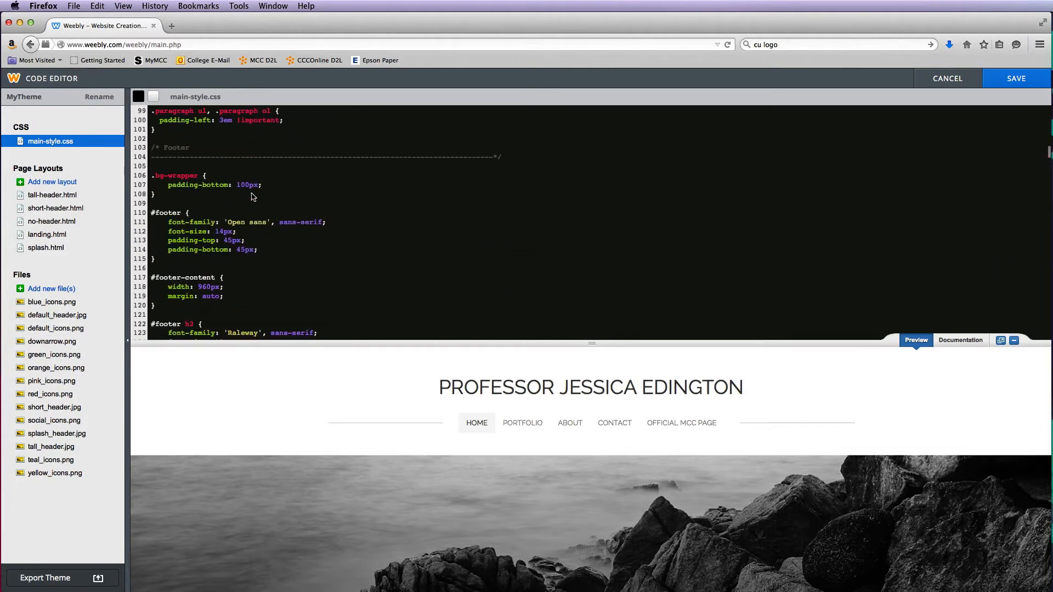
# Try the light color scheme for the code editor and return it to the dark scheme
pyautogui.click(154, 97)
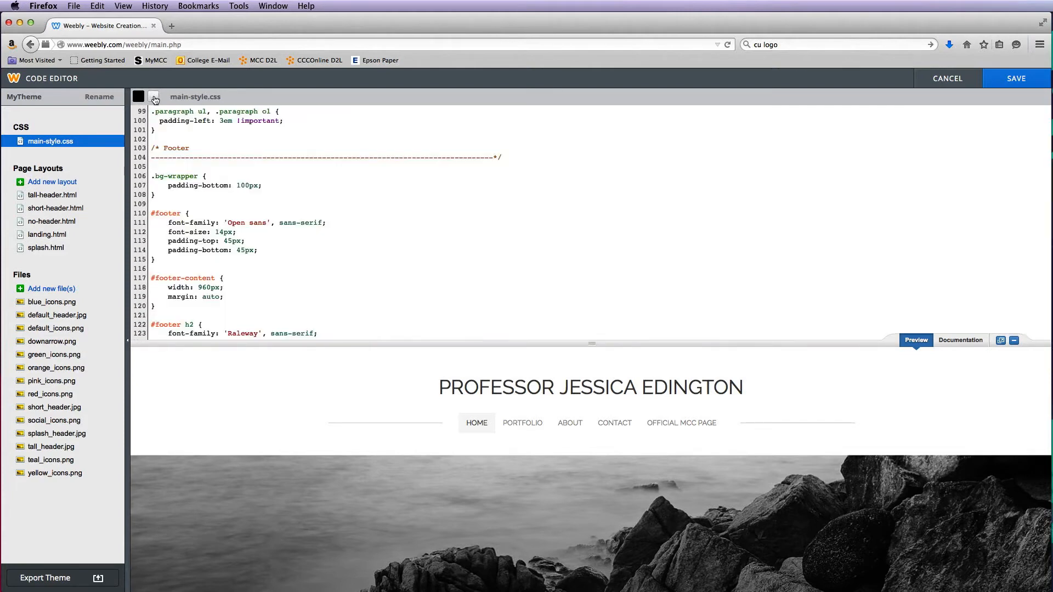
pyautogui.scroll(20, 199, 222)
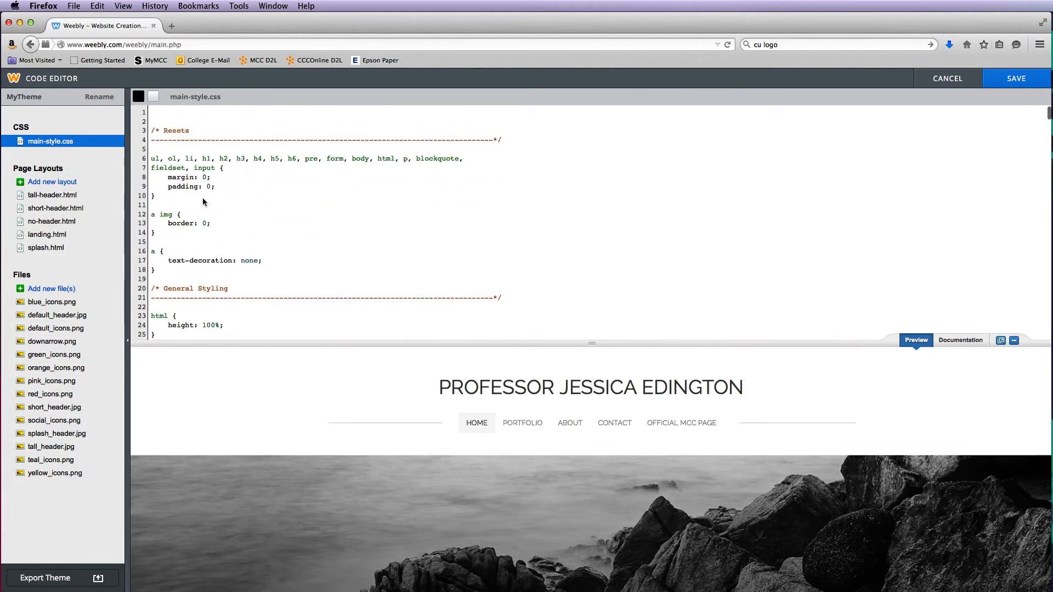
pyautogui.click(138, 98)
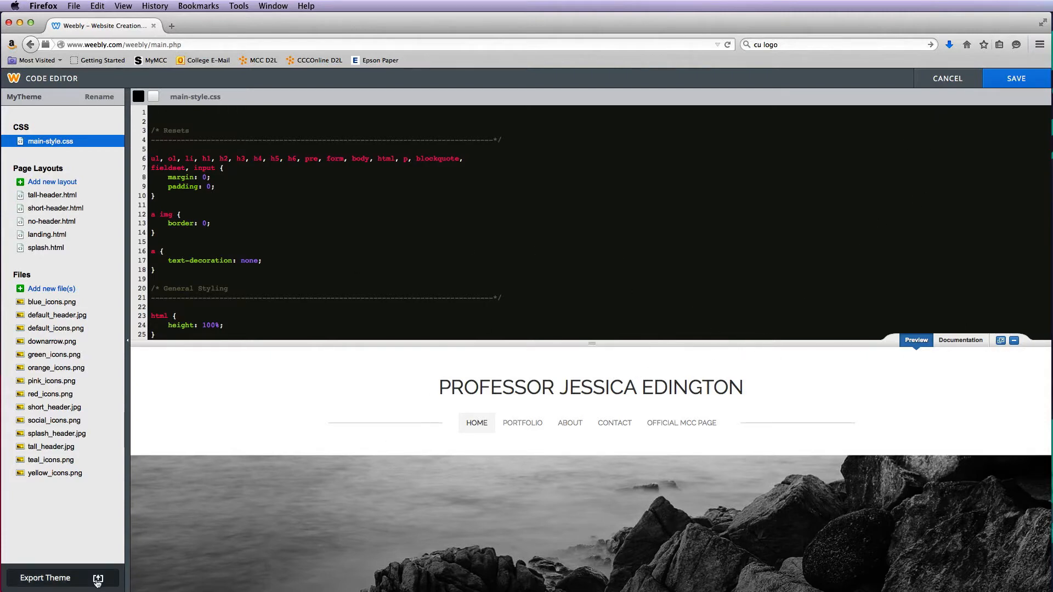
# Leave the code editor without saving and show the page-building elements for the site
pyautogui.click(945, 79)
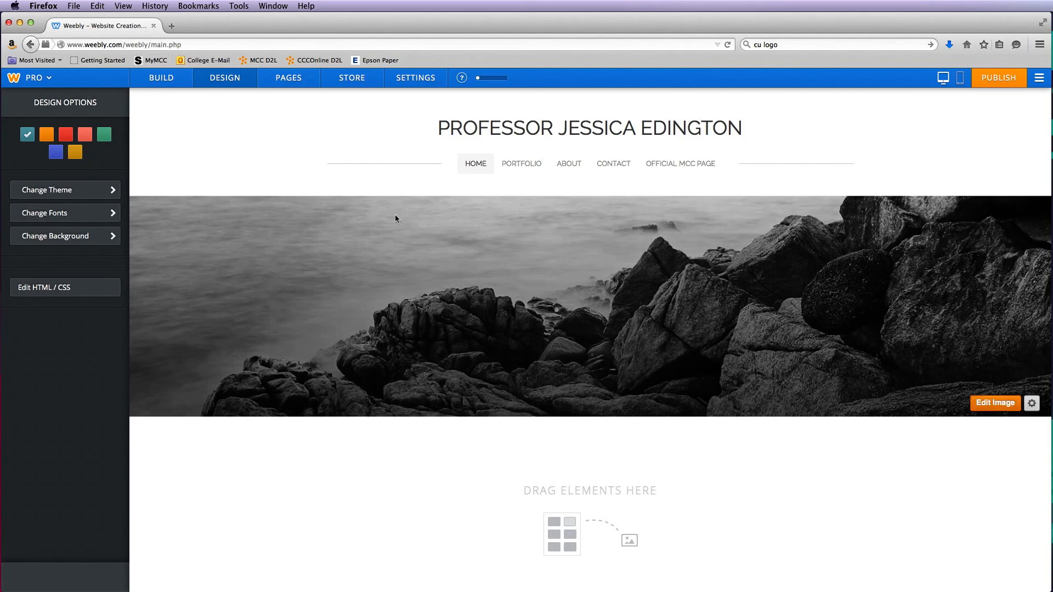
pyautogui.click(162, 78)
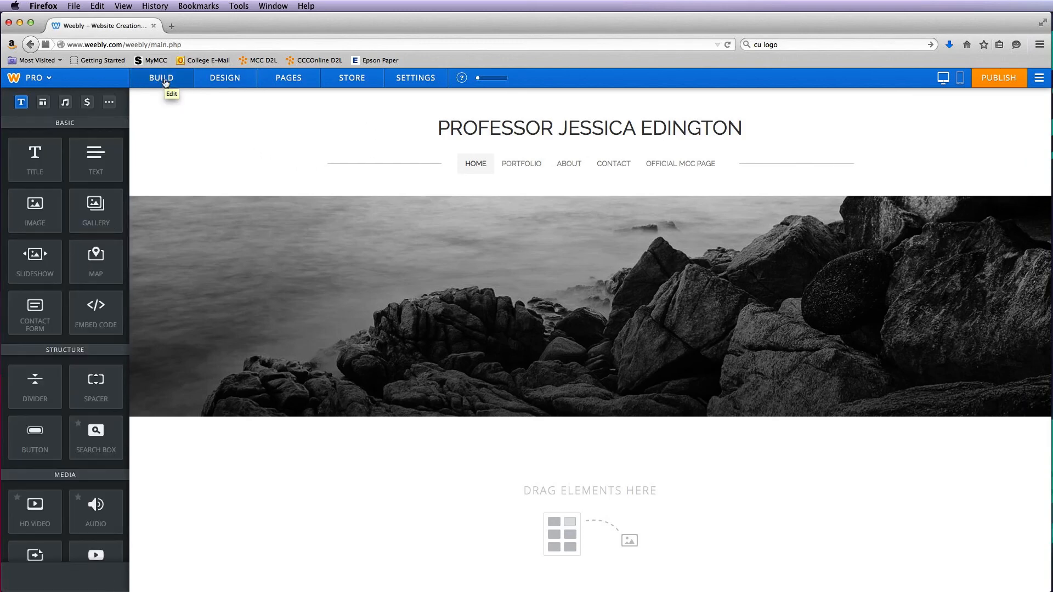